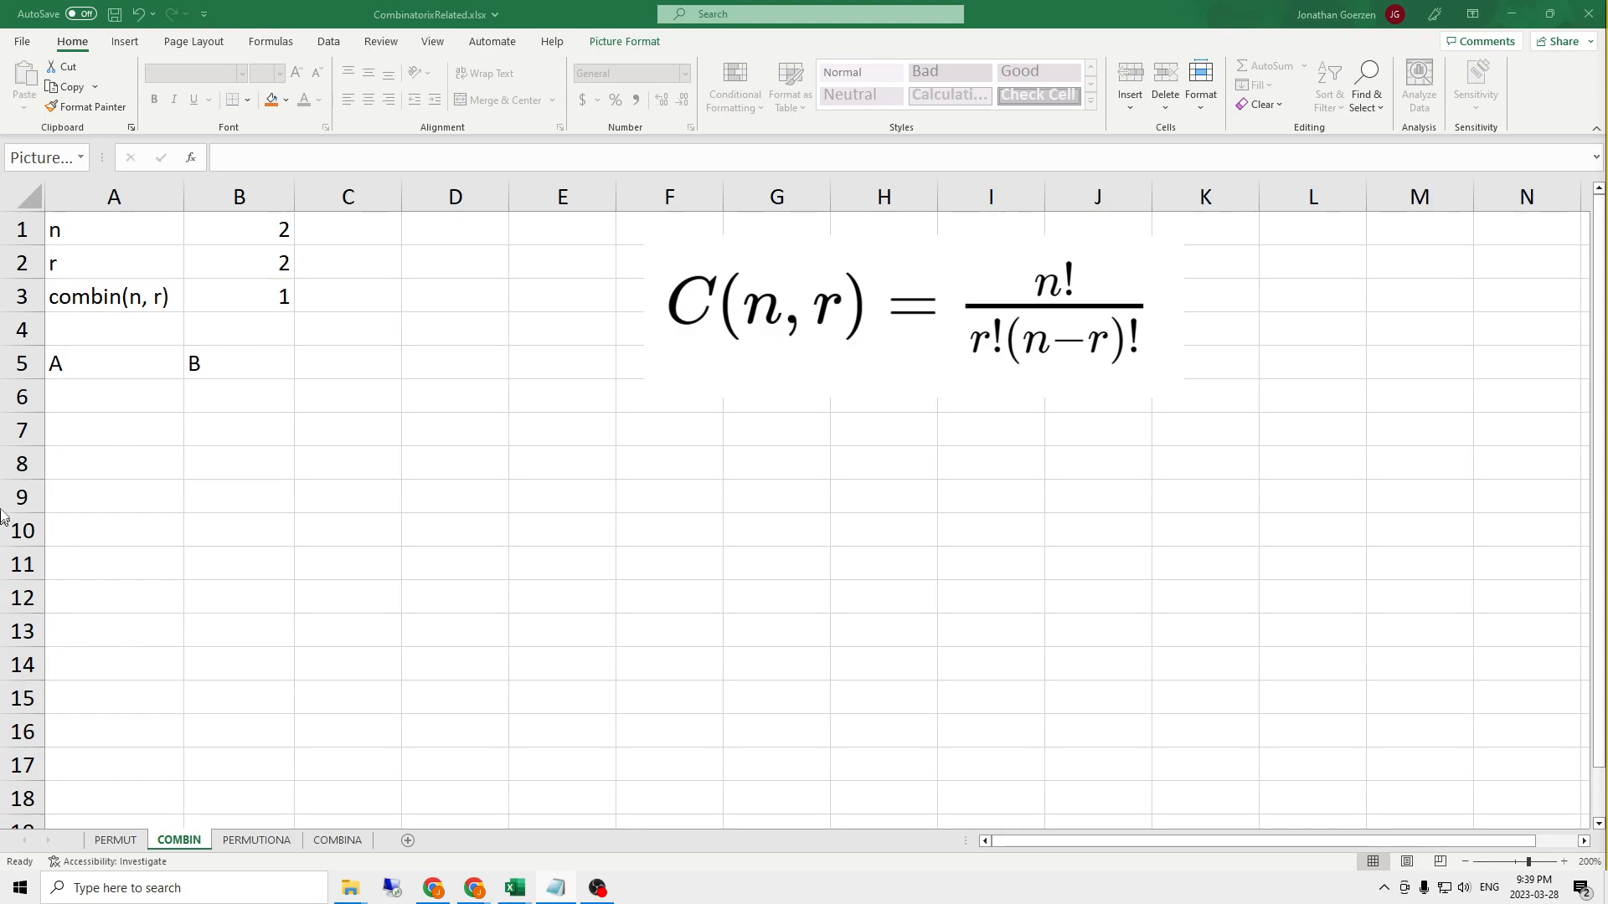
- Examine the n and r inputs in B1 and B2 and the COMBIN formula in B3
{"action": "left_click", "coordinate": [87, 348]}
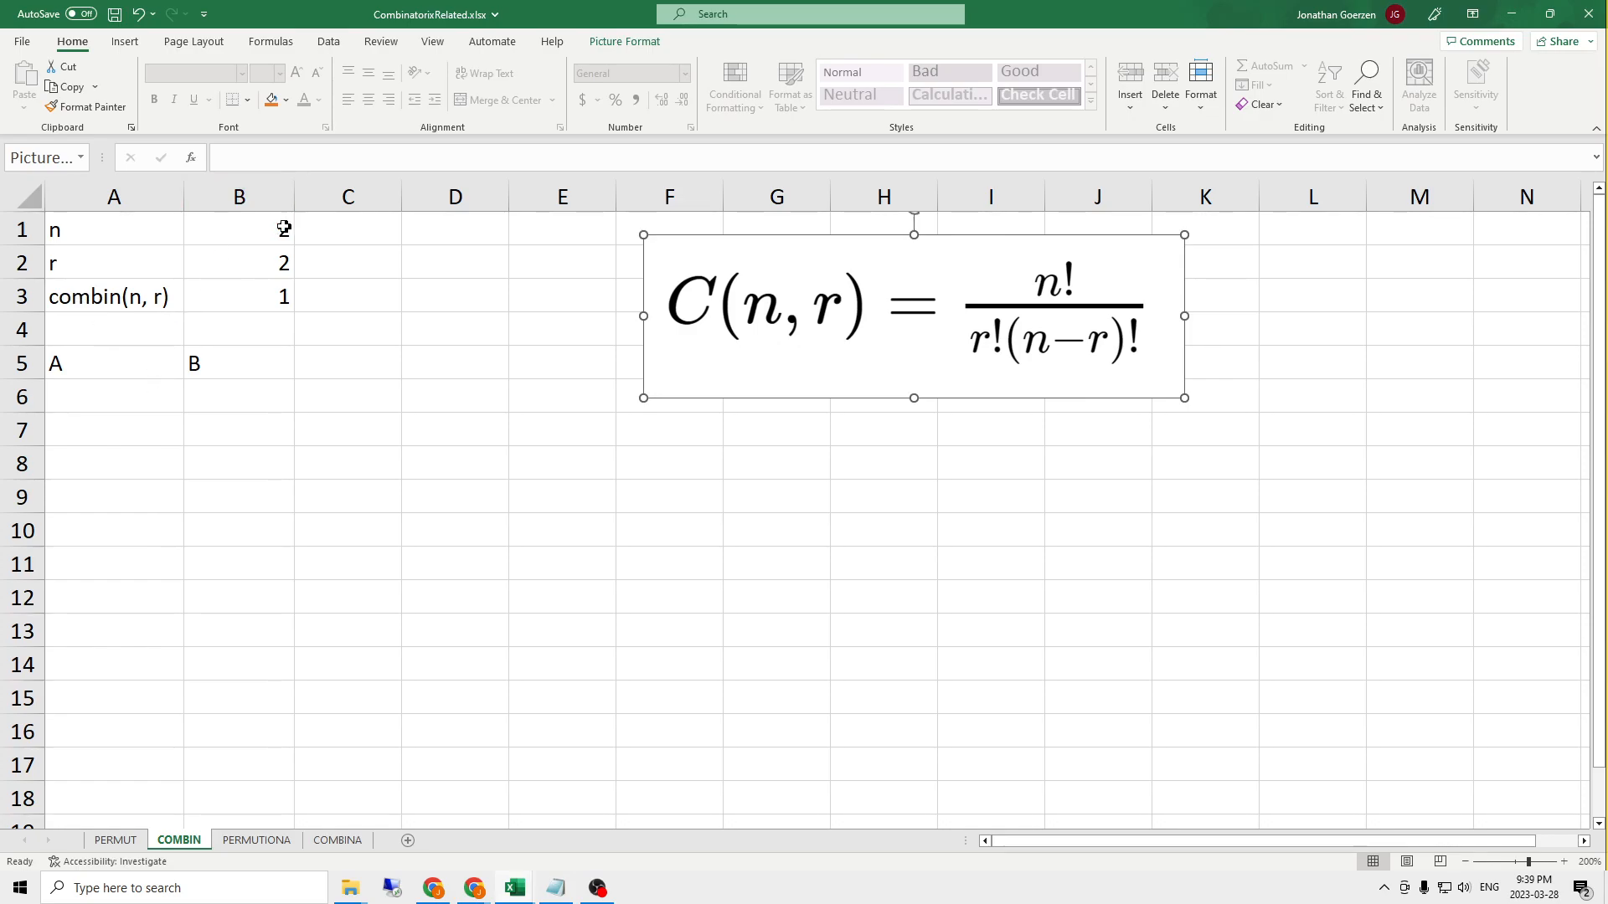
{"action": "left_click", "coordinate": [238, 220]}
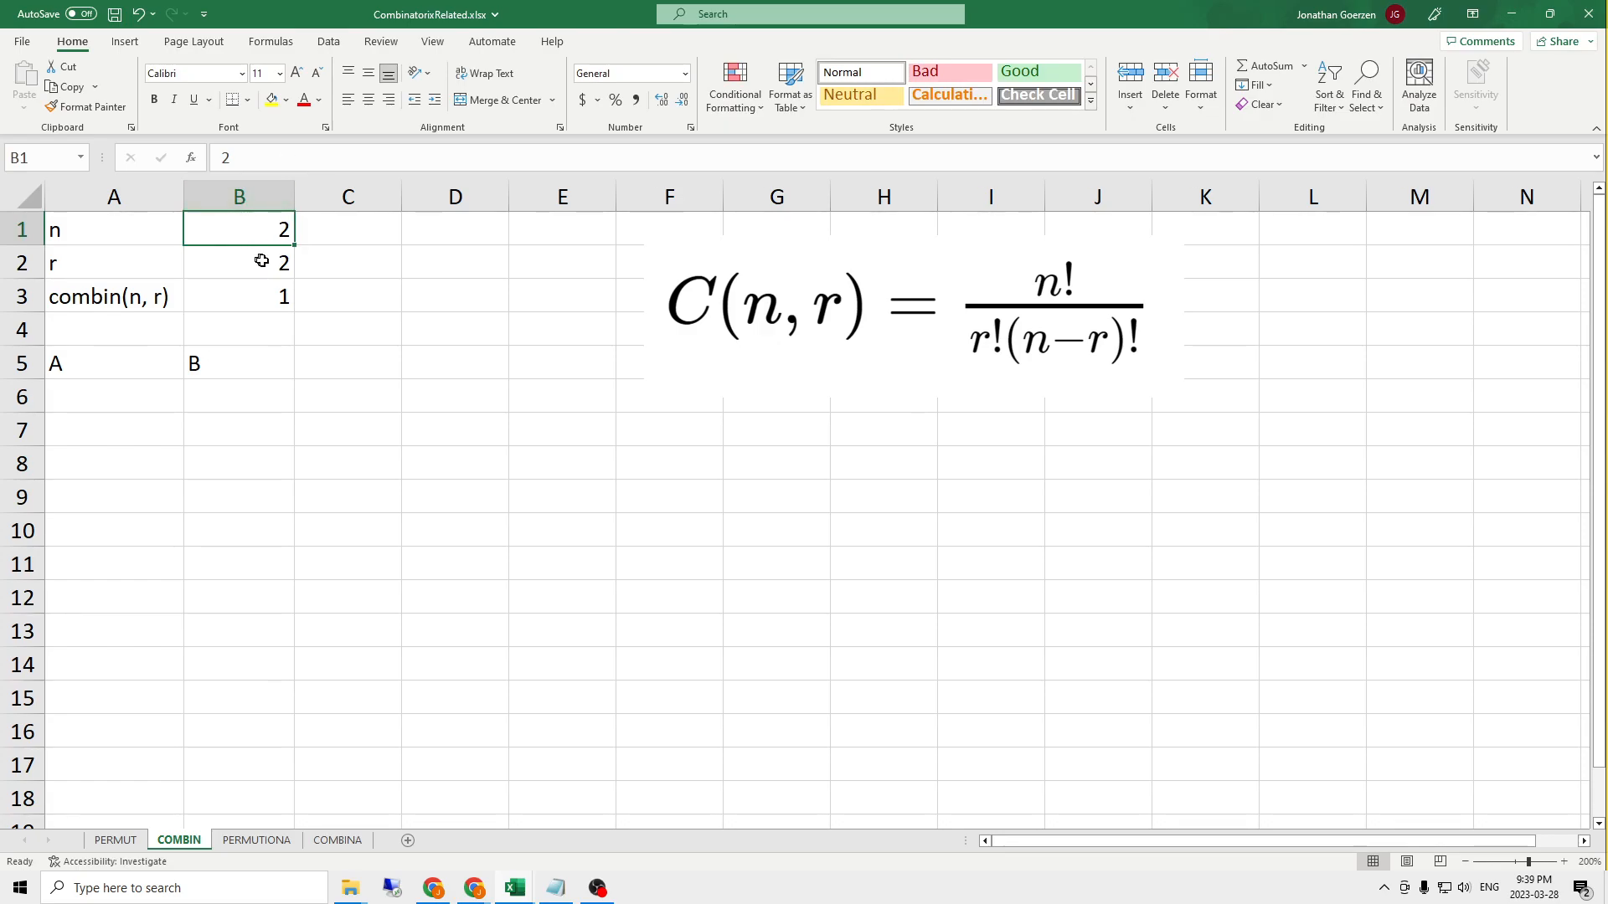
{"action": "left_click", "coordinate": [252, 267]}
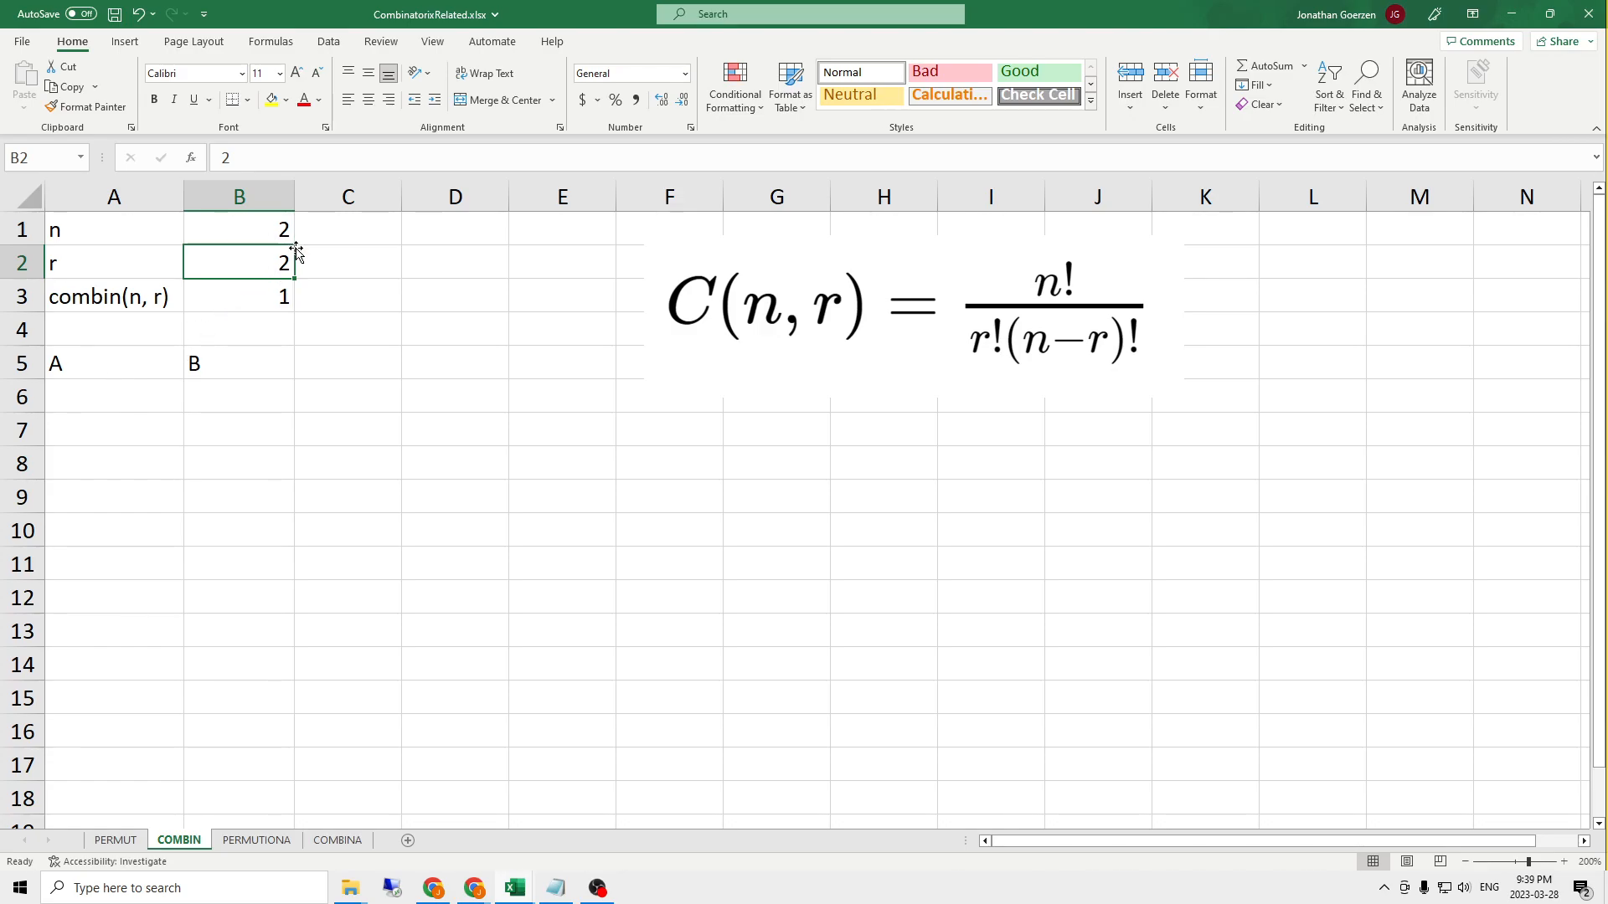
{"action": "left_click", "coordinate": [274, 227]}
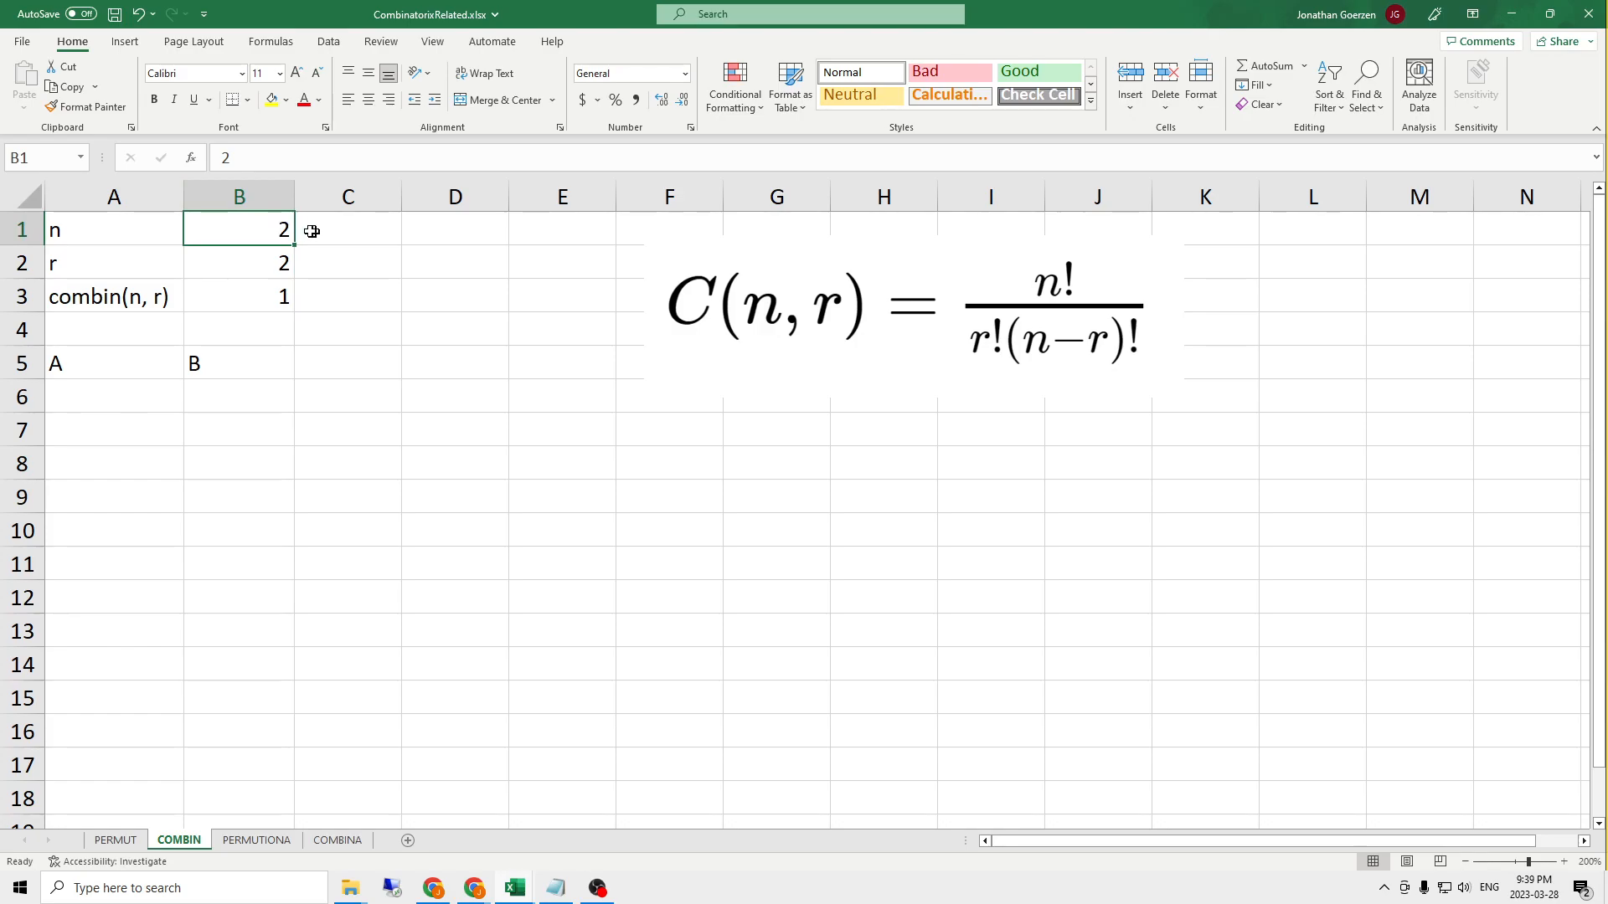
{"action": "left_click", "coordinate": [281, 264]}
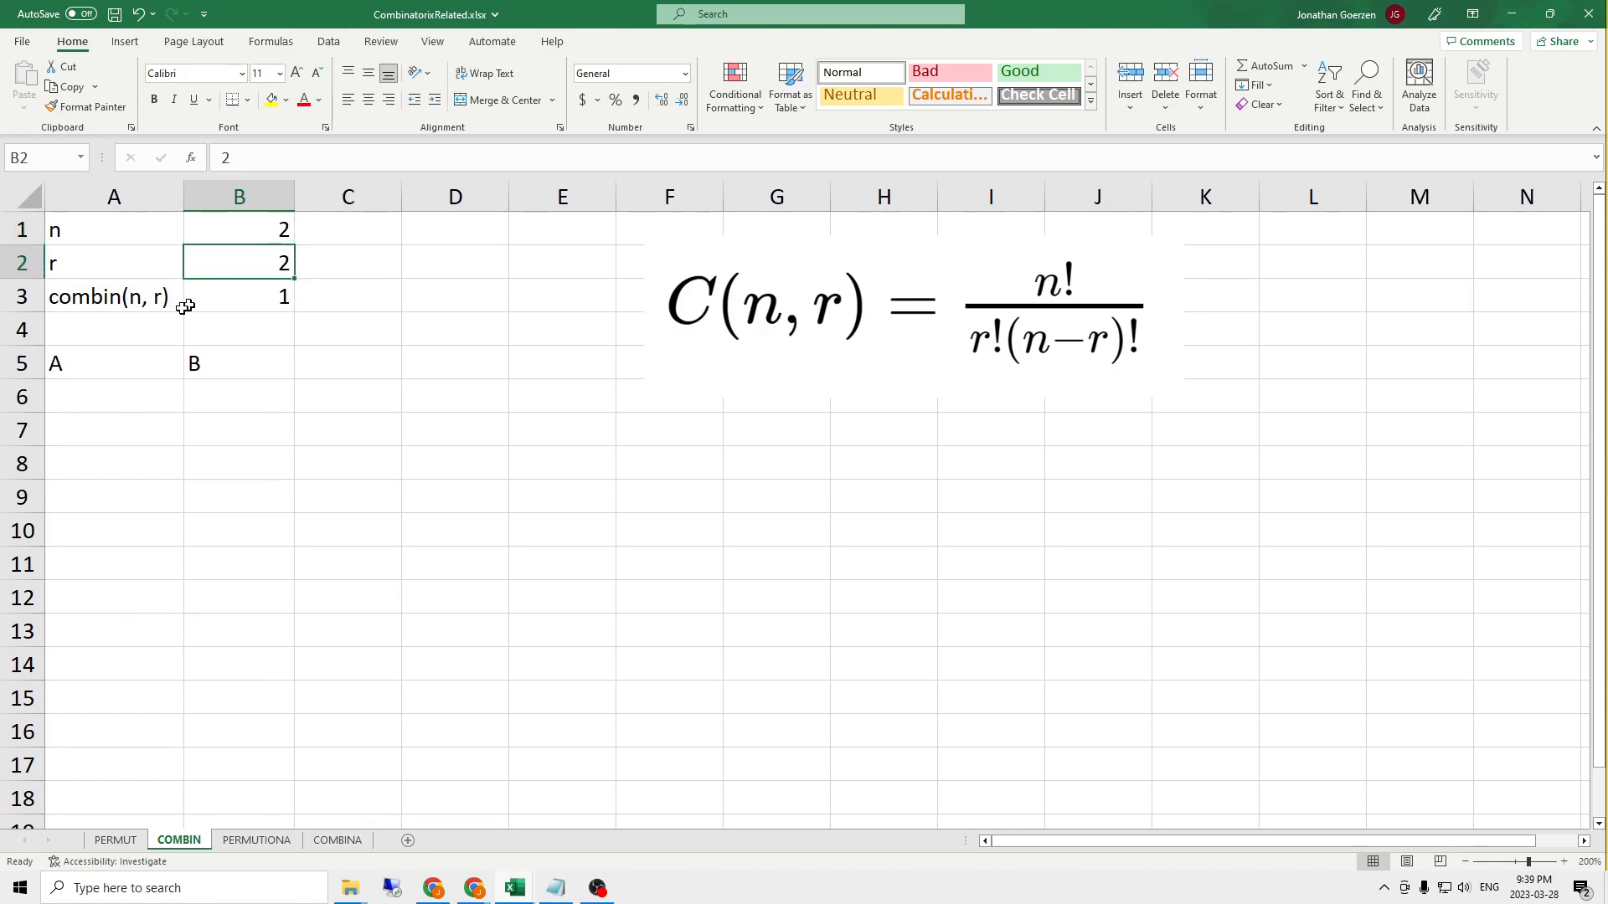
{"action": "left_click", "coordinate": [282, 294]}
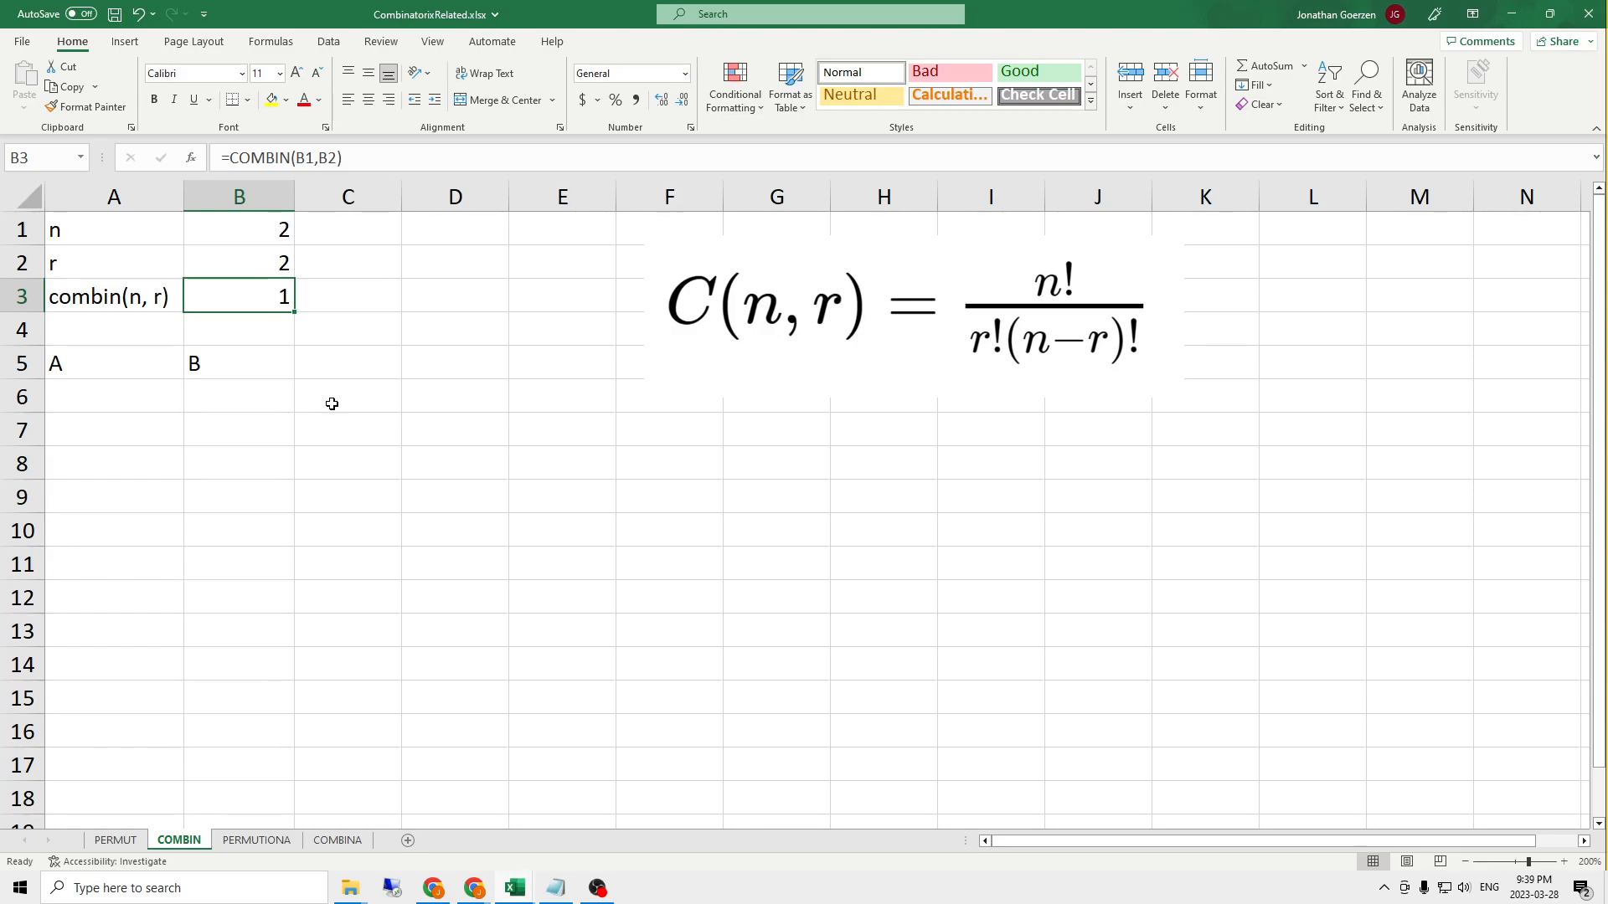
- Replace the letter in B5 with K beside the A in A5
{"action": "left_click", "coordinate": [96, 368]}
{"action": "left_click", "coordinate": [207, 364]}
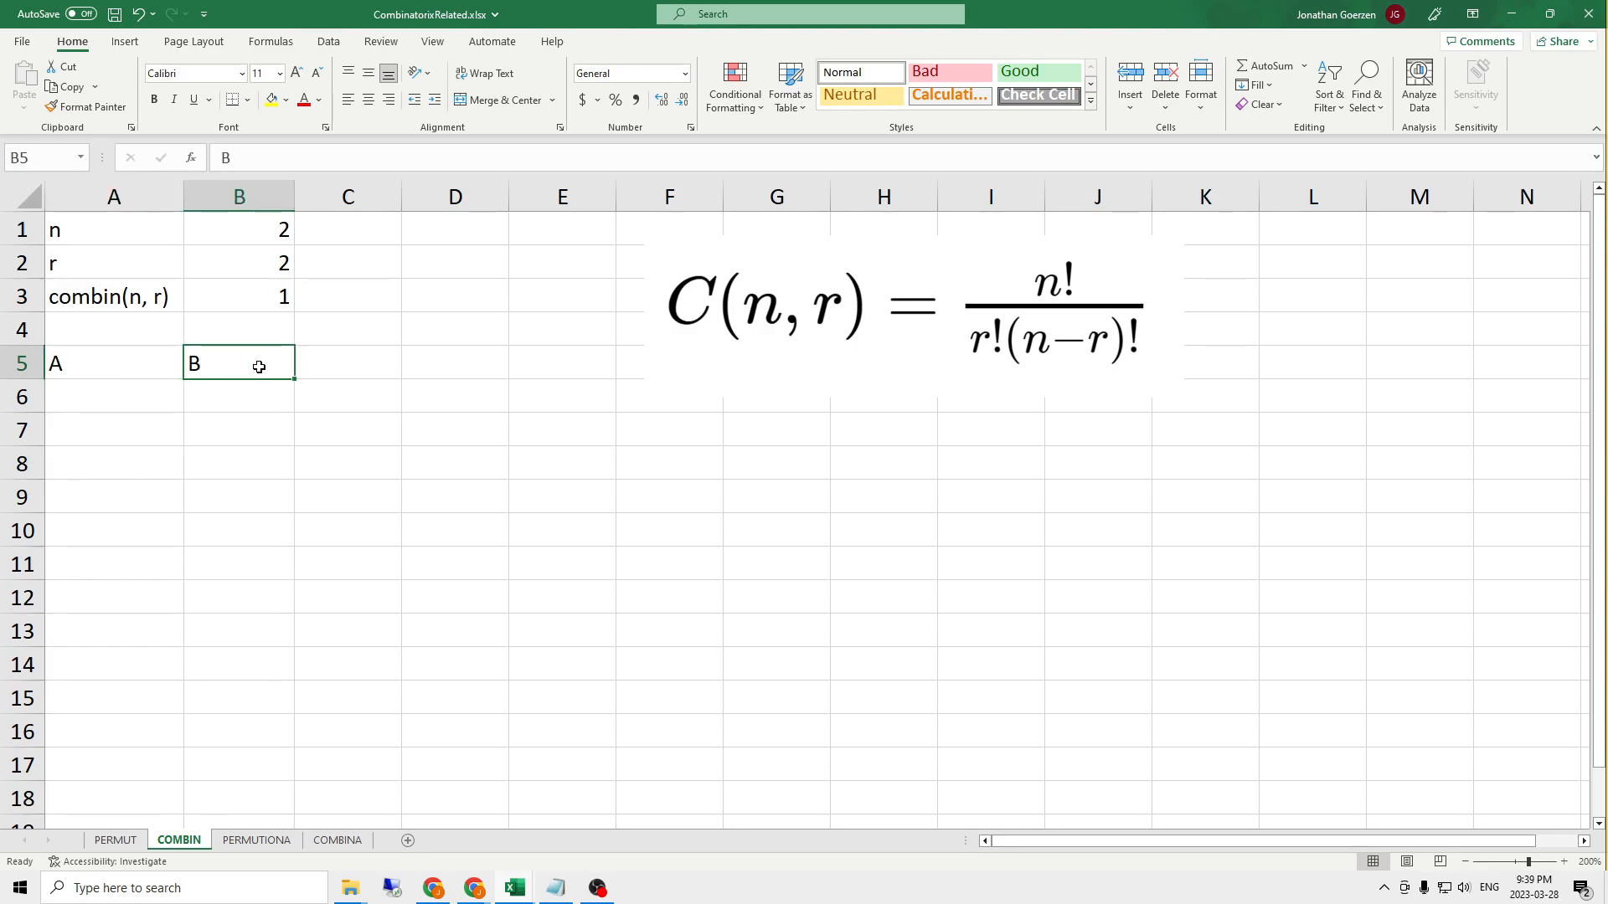
{"action": "type", "text": "K"}
{"action": "key", "text": "Return"}
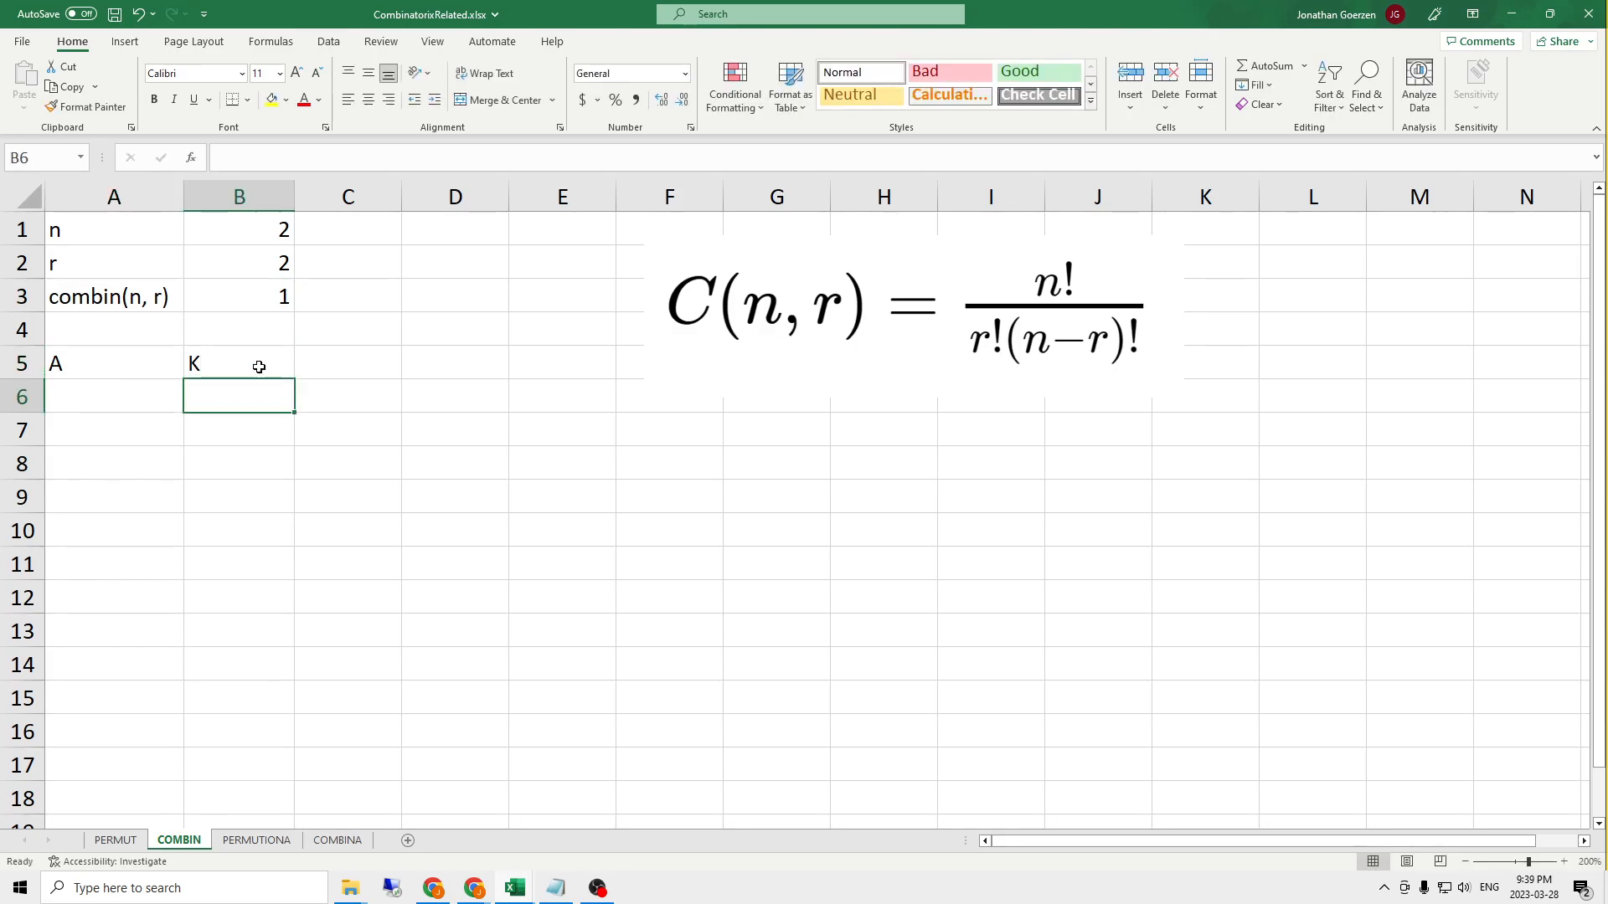
{"action": "key", "text": "Left"}
{"action": "key", "text": "Up"}
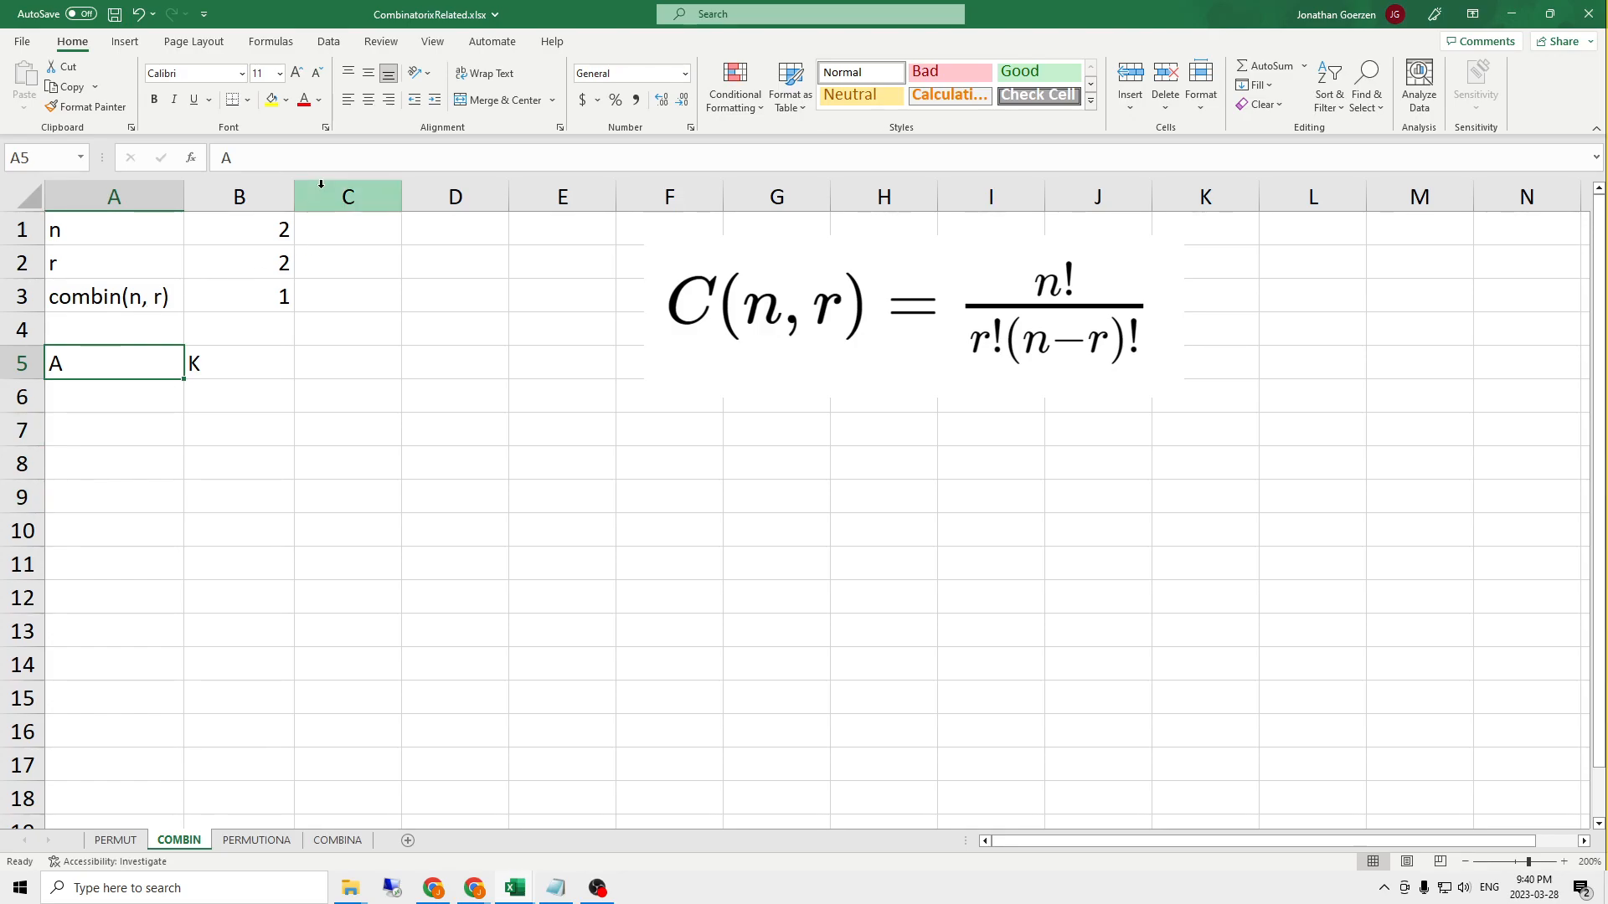
- Set n in B1 to 52 and r in B2 to 5 for the combination calculation
{"action": "left_click", "coordinate": [283, 231]}
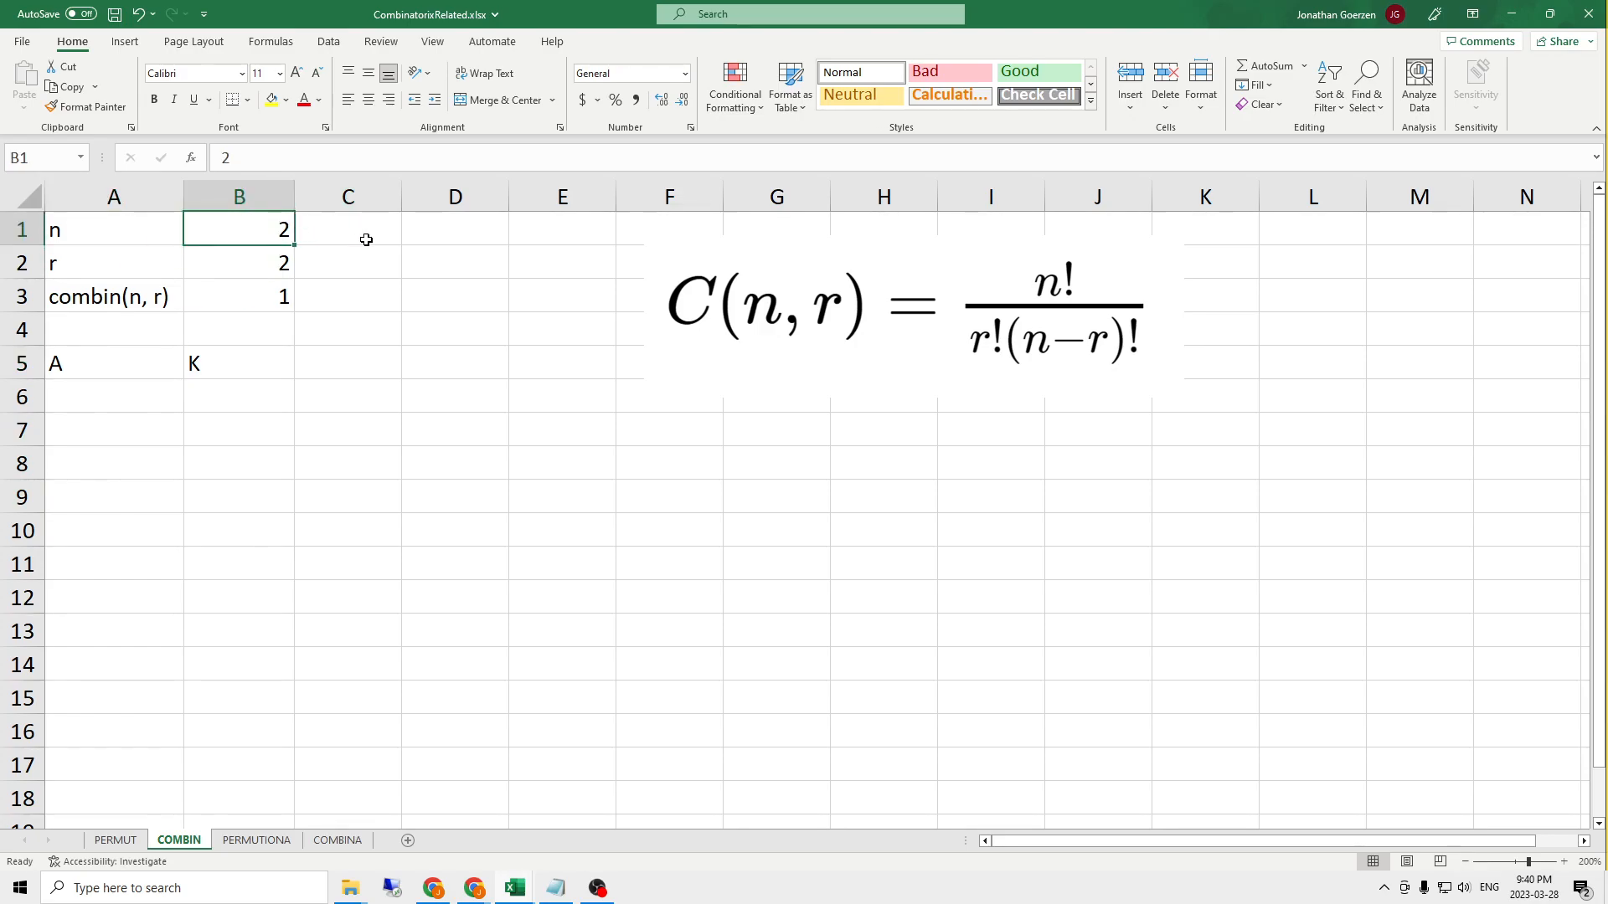
{"action": "type", "text": "52"}
{"action": "key", "text": "Return"}
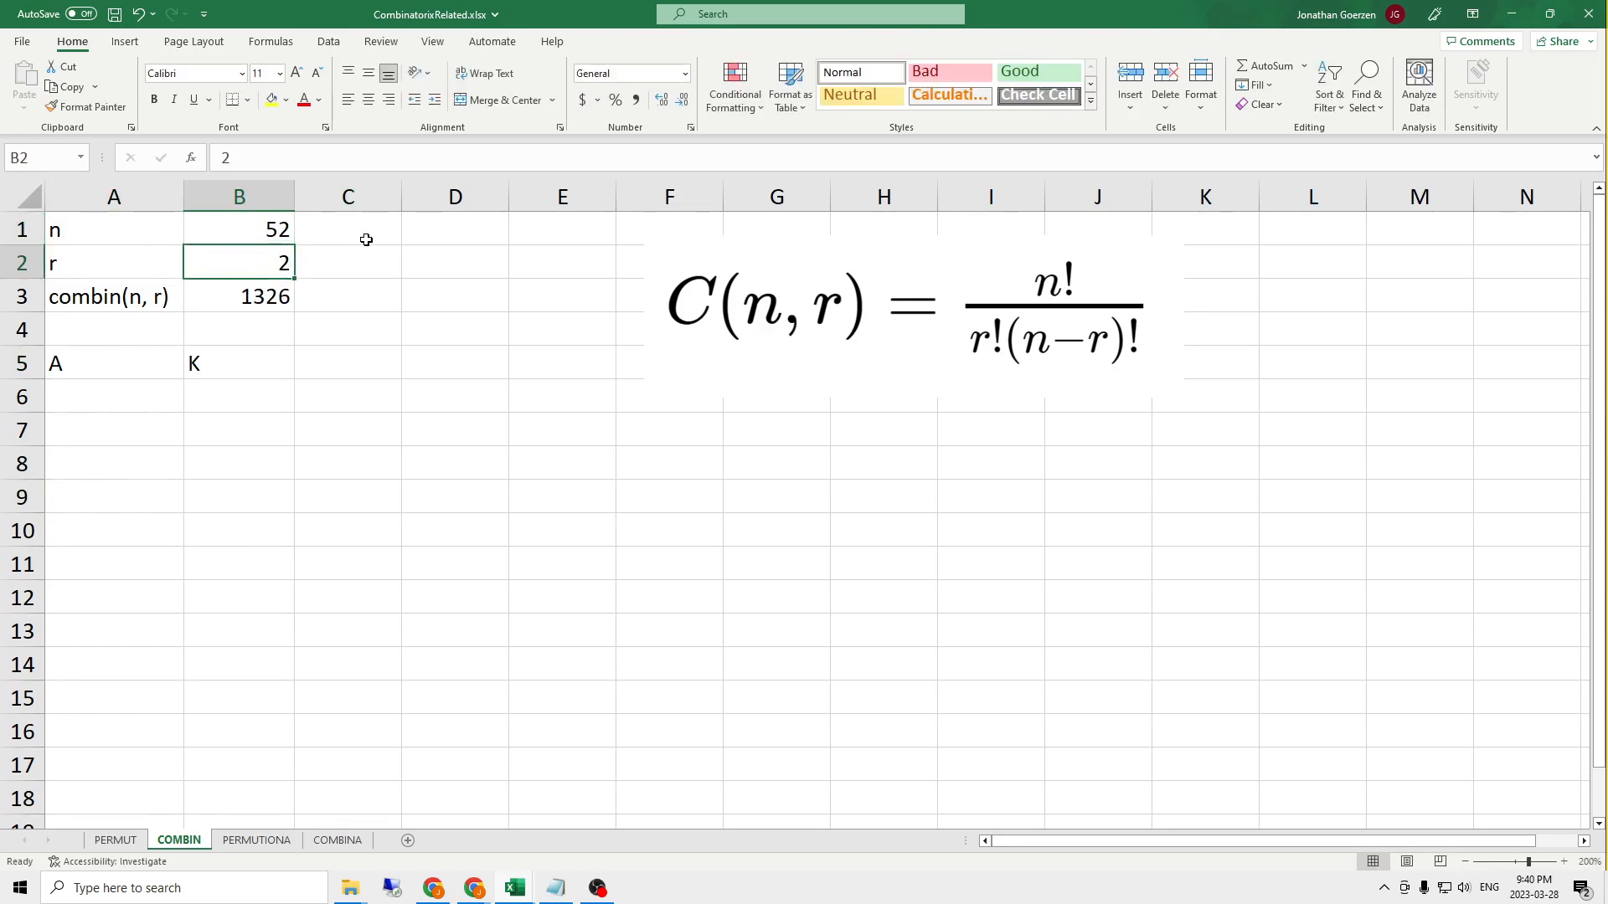
{"action": "type", "text": "5"}
{"action": "key", "text": "Return"}
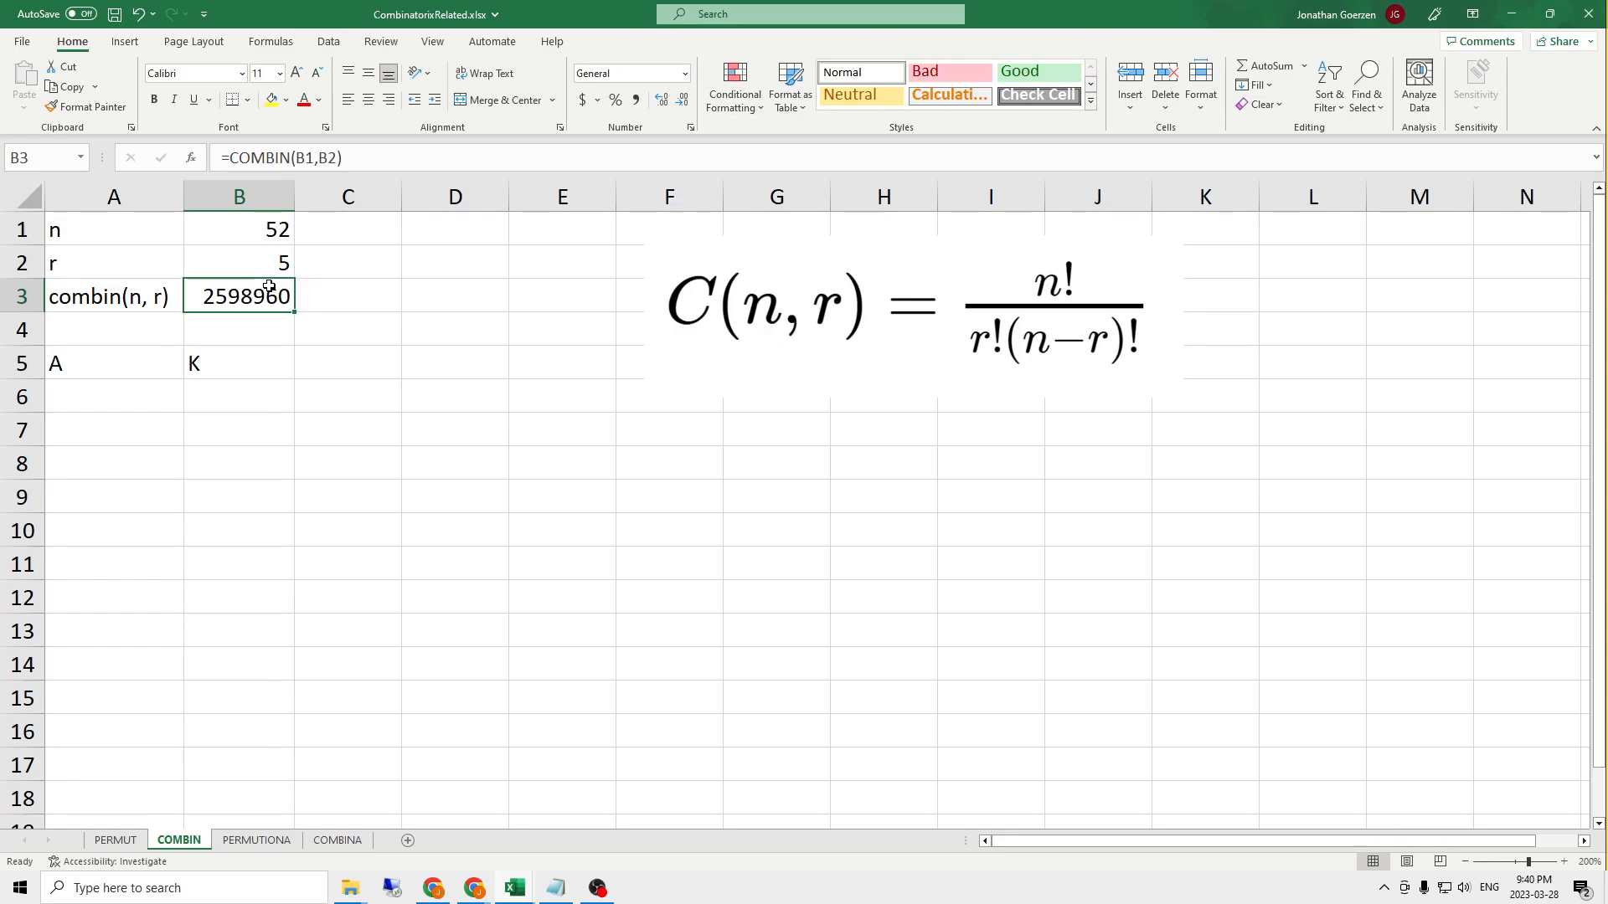
- Set n in B1 to 3 and r in B2 to 2 for the combination calculation
{"action": "left_click", "coordinate": [255, 235]}
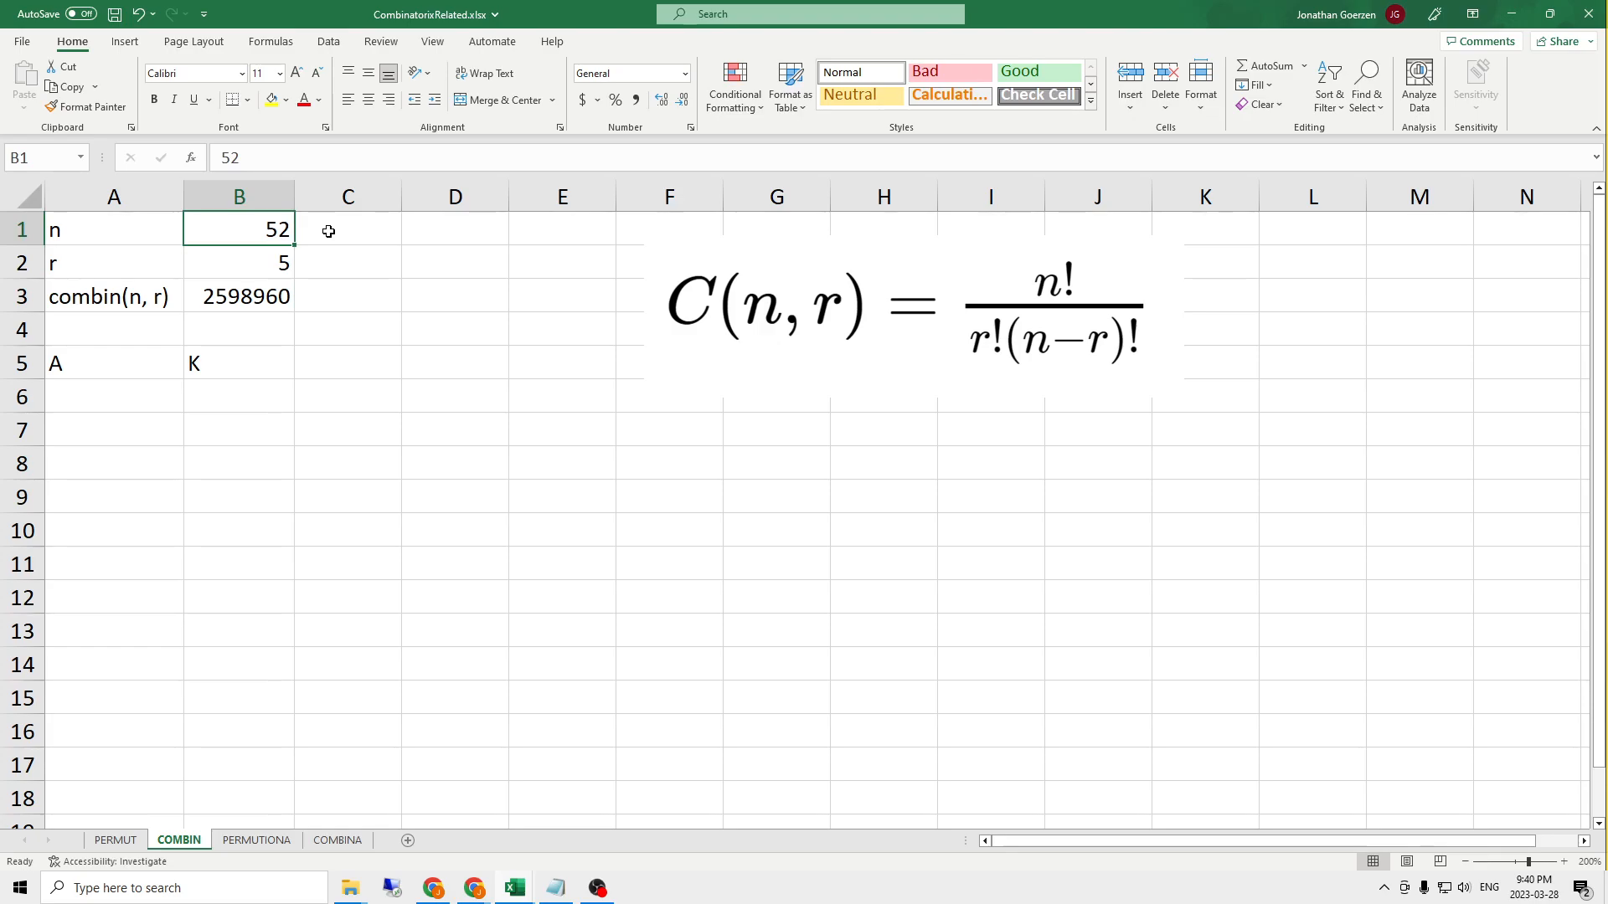
{"action": "type", "text": "3"}
{"action": "key", "text": "Return"}
{"action": "type", "text": "3"}
{"action": "key", "text": "Return"}
{"action": "key", "text": "Up"}
{"action": "type", "text": "2"}
{"action": "key", "text": "Return"}
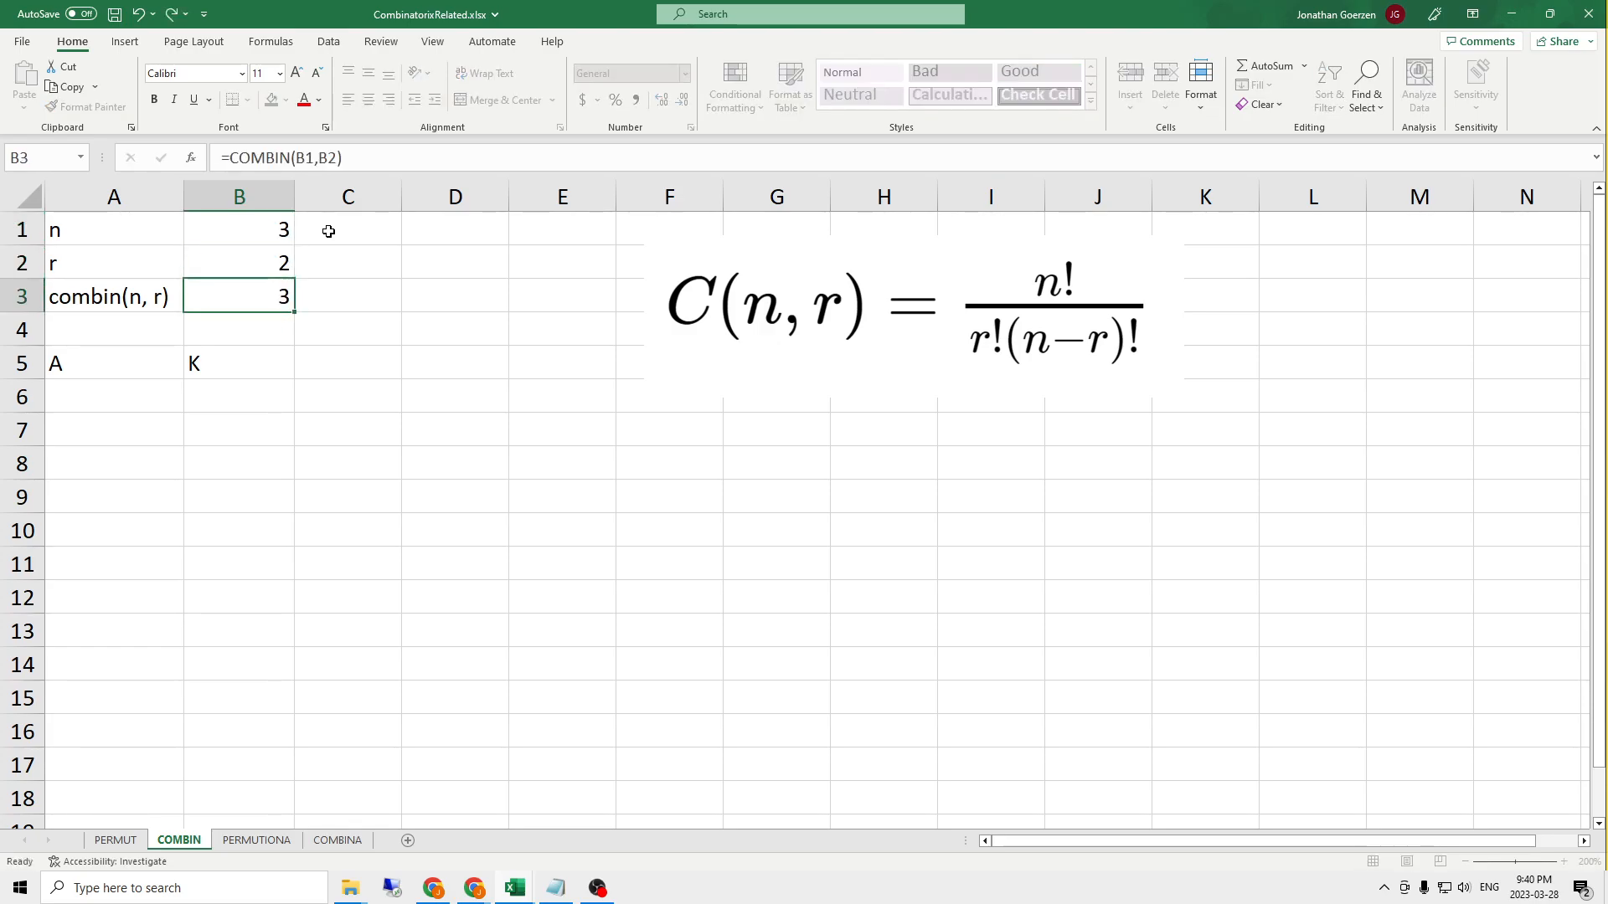
- Add Q in C5 as the third item of the letter set in row 5
{"action": "key", "text": "Down"}
{"action": "key", "text": "Down"}
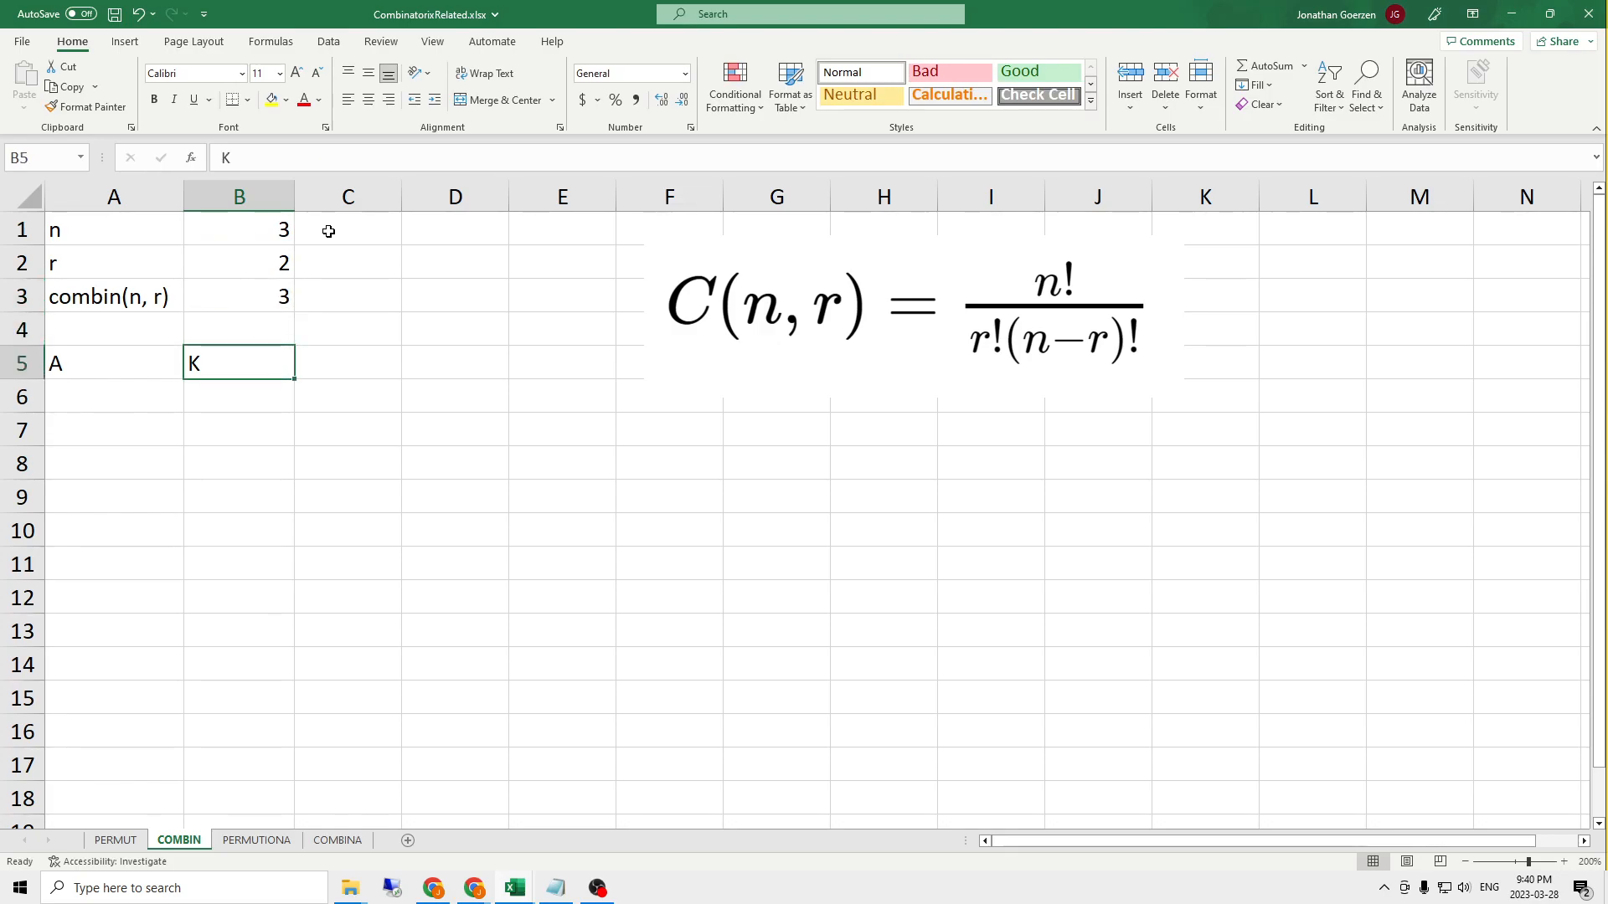
{"action": "key", "text": "Tab"}
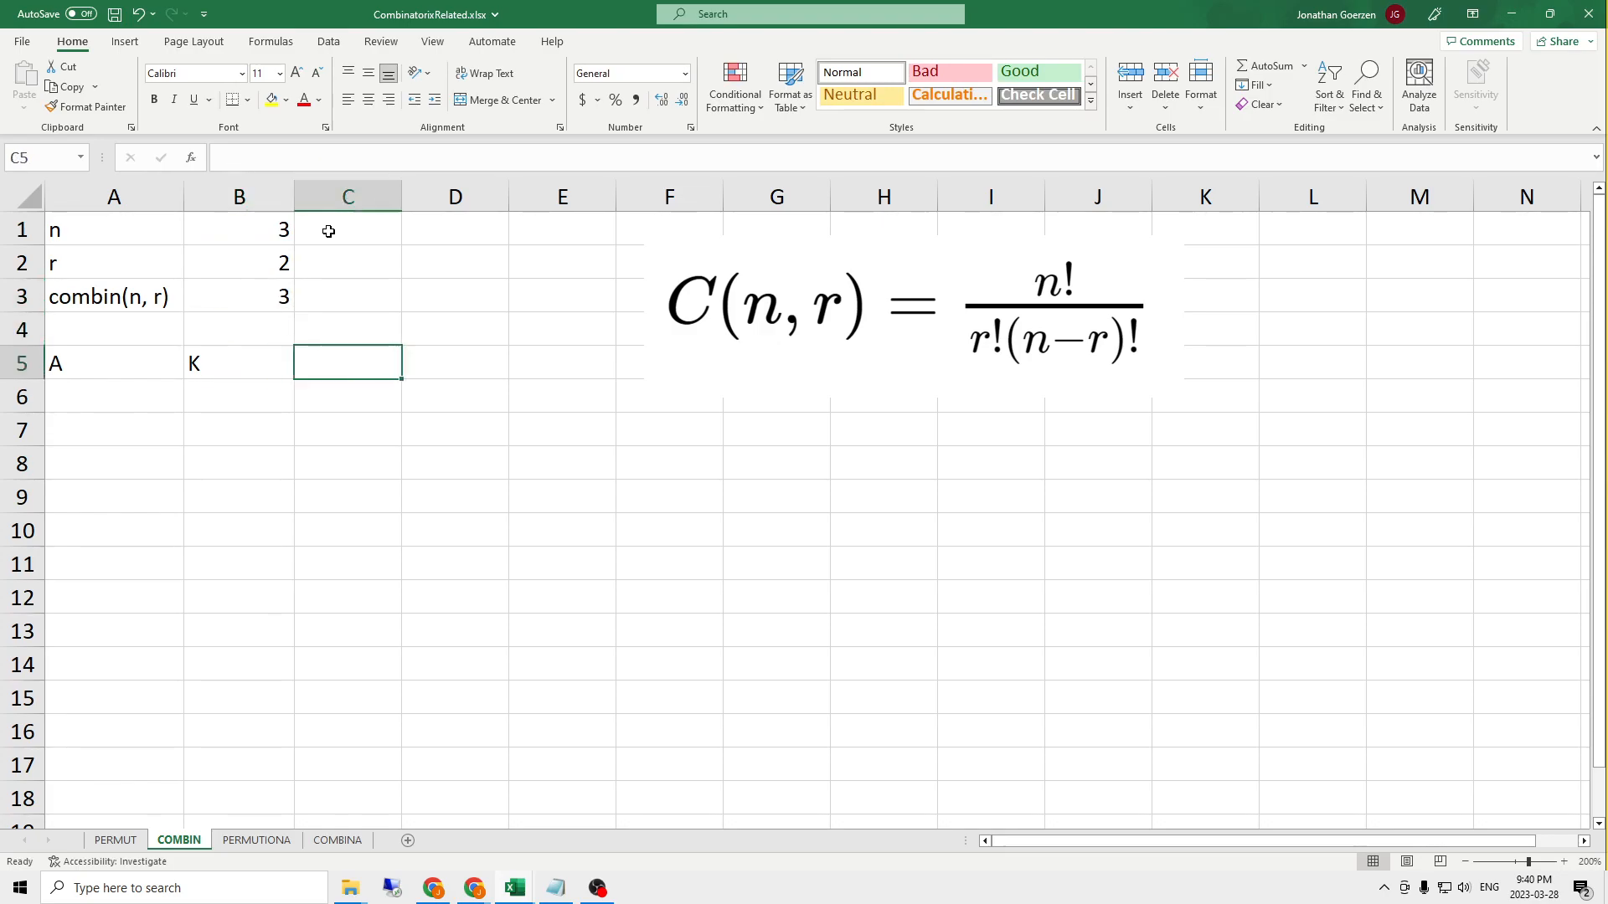
{"action": "type", "text": "Q"}
{"action": "key", "text": "Return"}
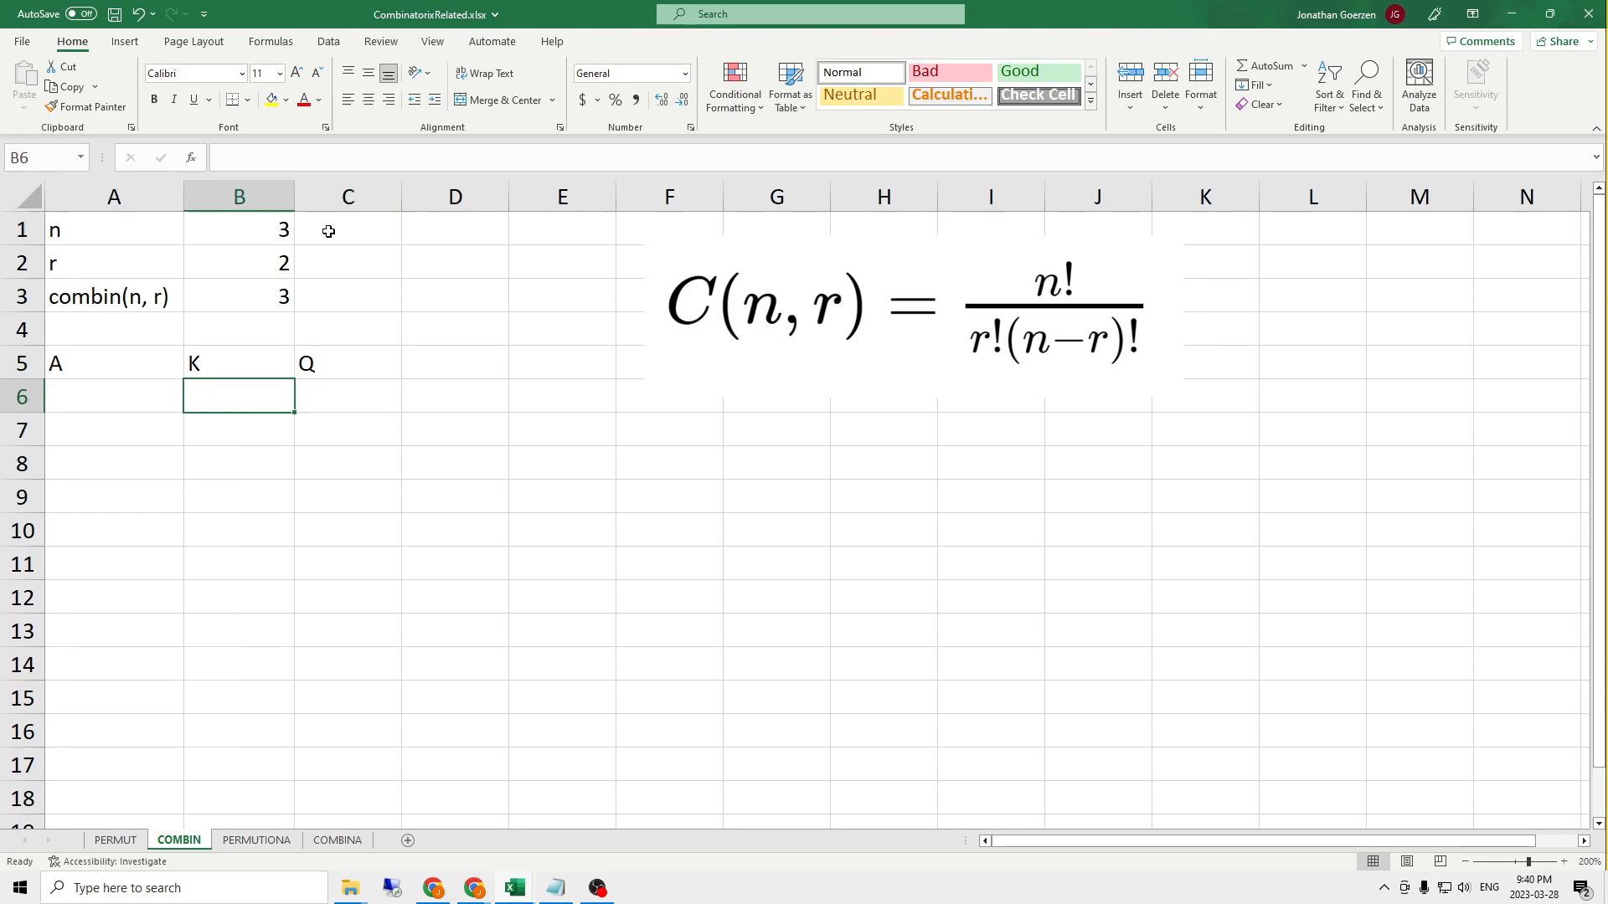
- List the two-letter combinations A K, A Q and K Q in A7:B9, one pair per row
{"action": "key", "text": "Down"}
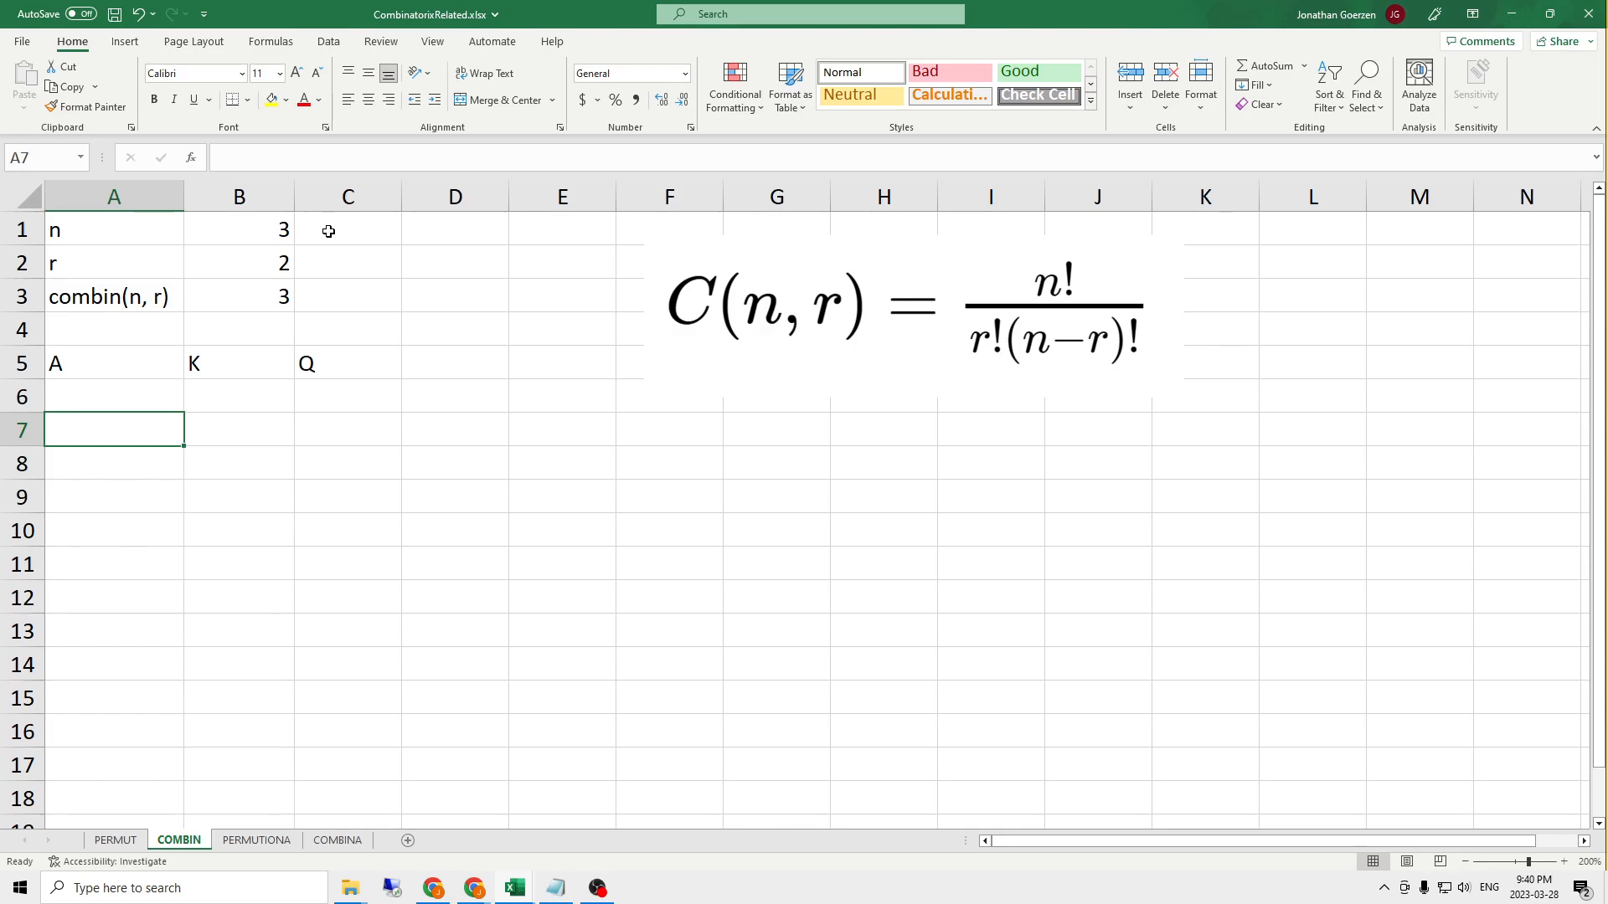
{"action": "type", "text": "A"}
{"action": "key", "text": "Tab"}
{"action": "type", "text": "K"}
{"action": "key", "text": "Down"}
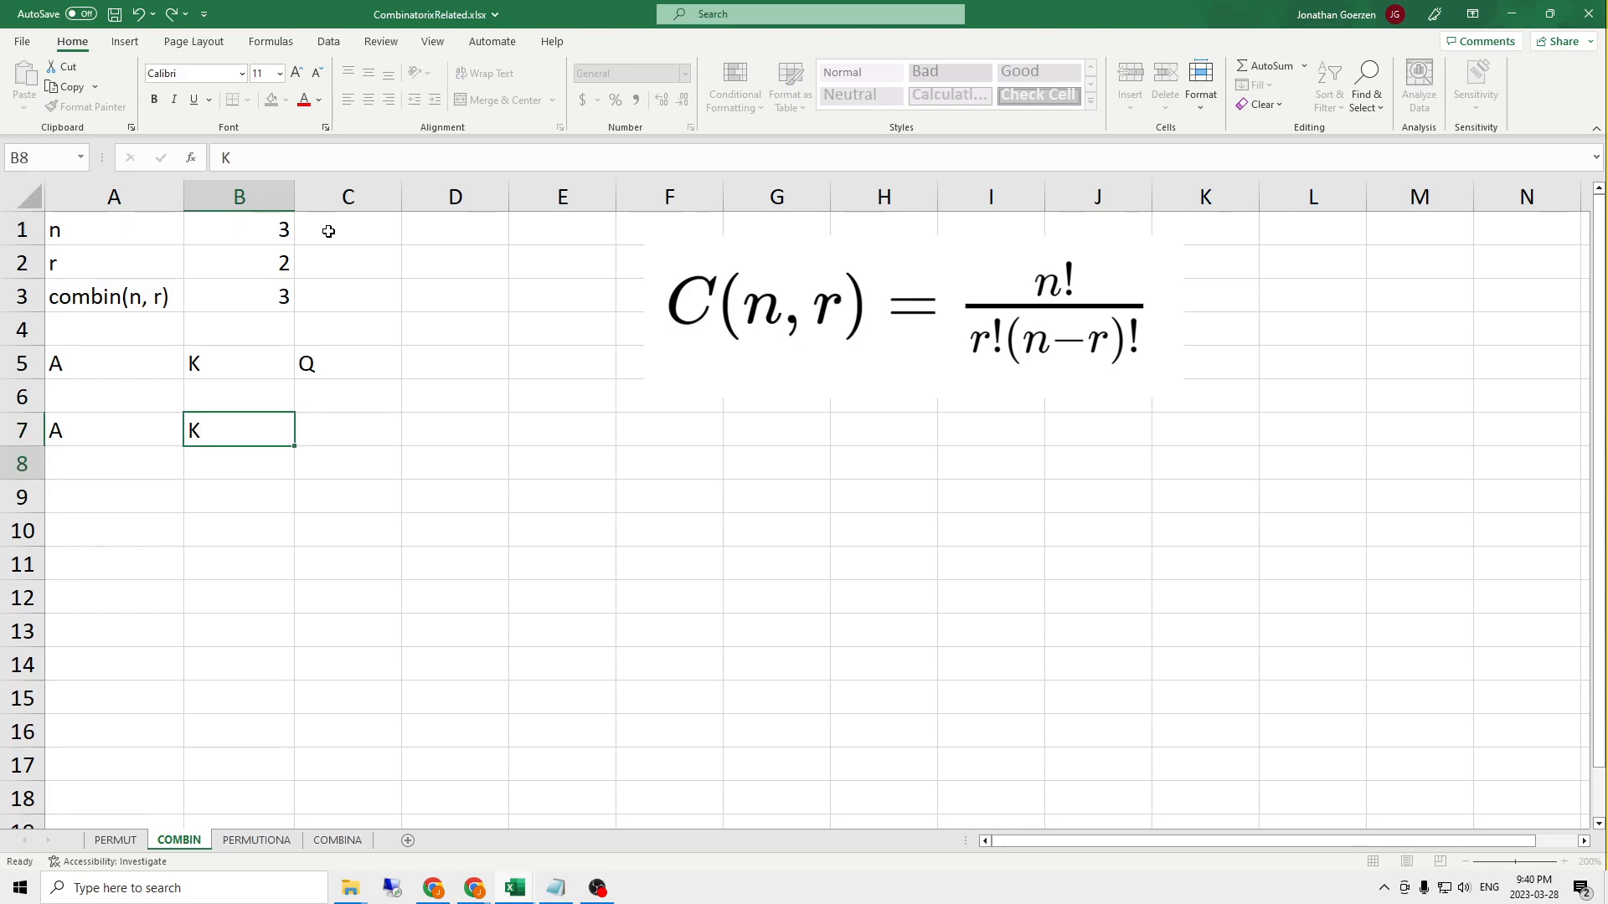
{"action": "key", "text": "Left"}
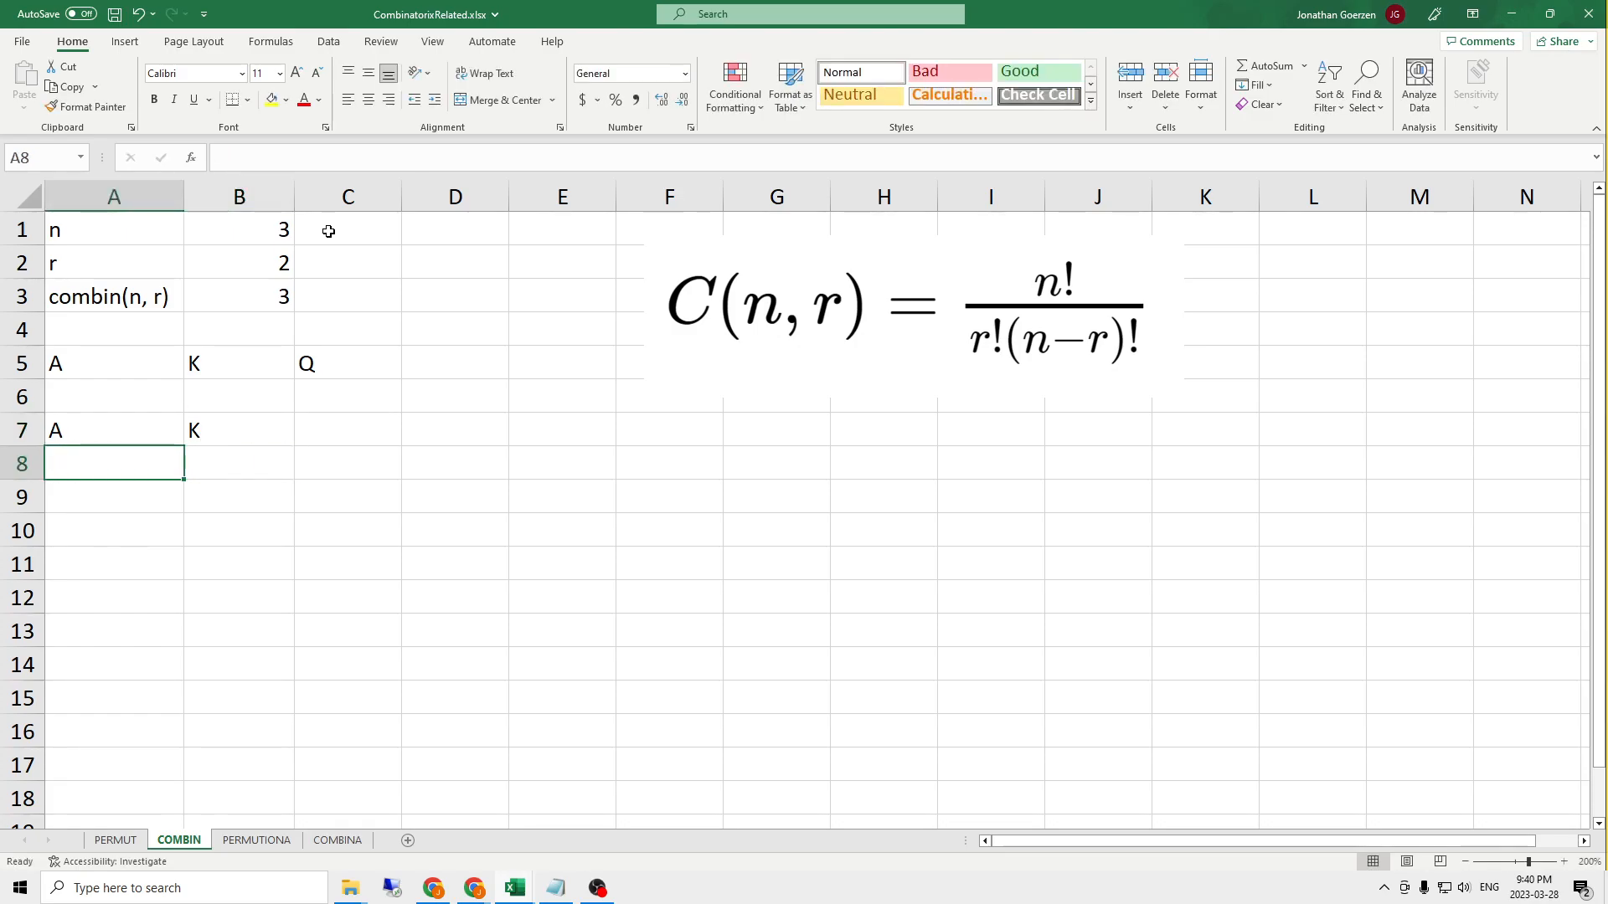
{"action": "type", "text": "A"}
{"action": "key", "text": "Tab"}
{"action": "type", "text": "Q"}
{"action": "key", "text": "Return"}
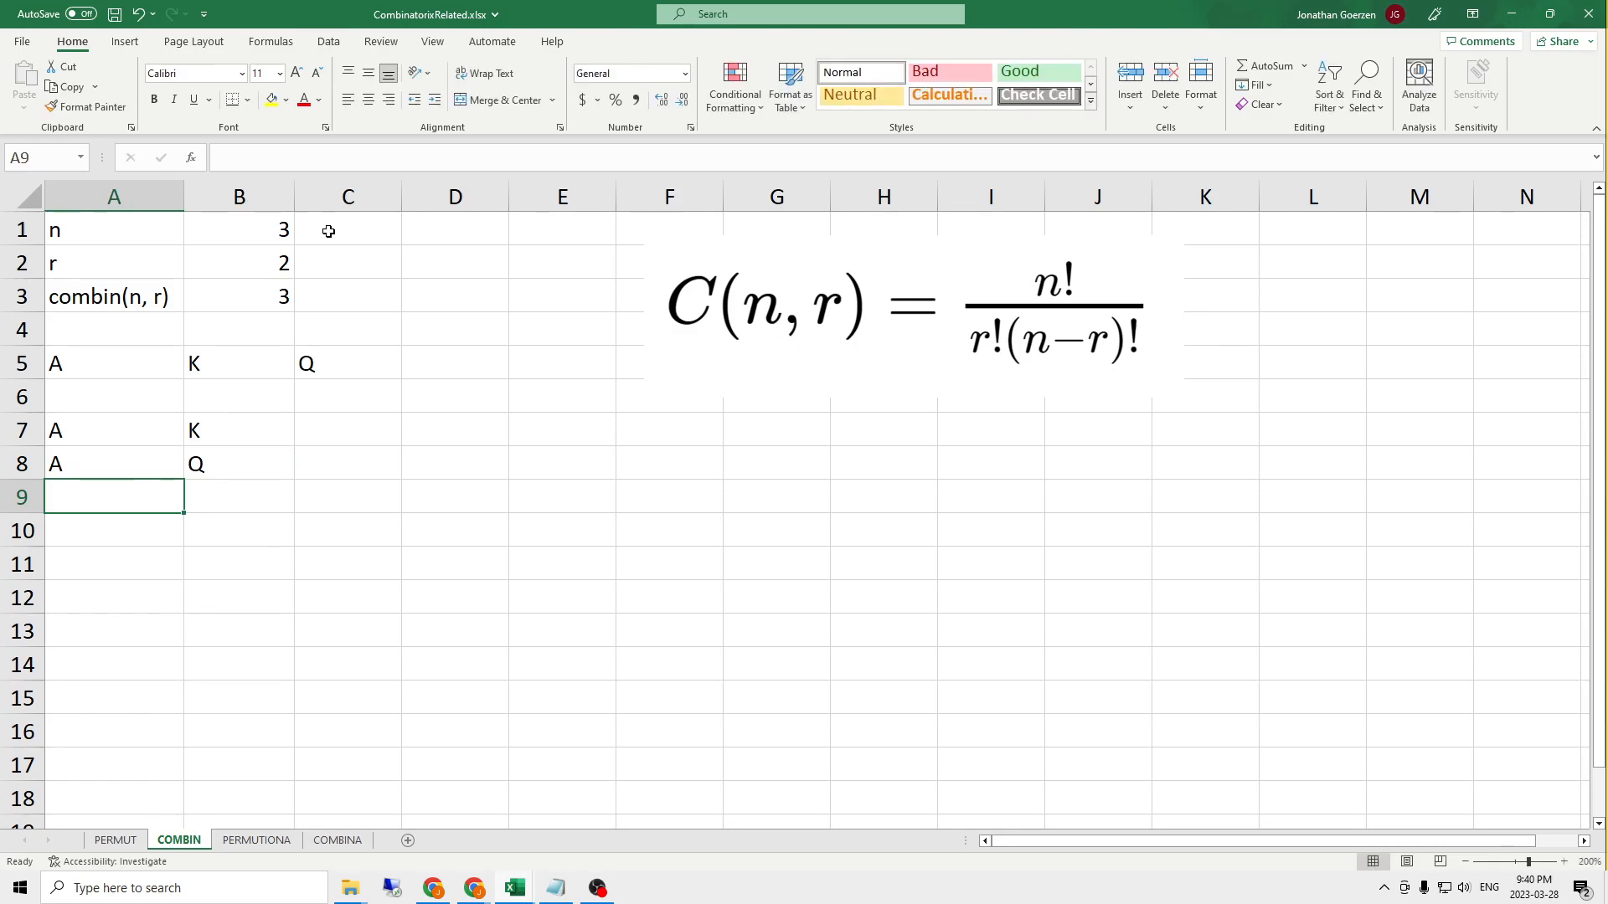
{"action": "type", "text": "K"}
{"action": "key", "text": "Tab"}
{"action": "type", "text": "Q"}
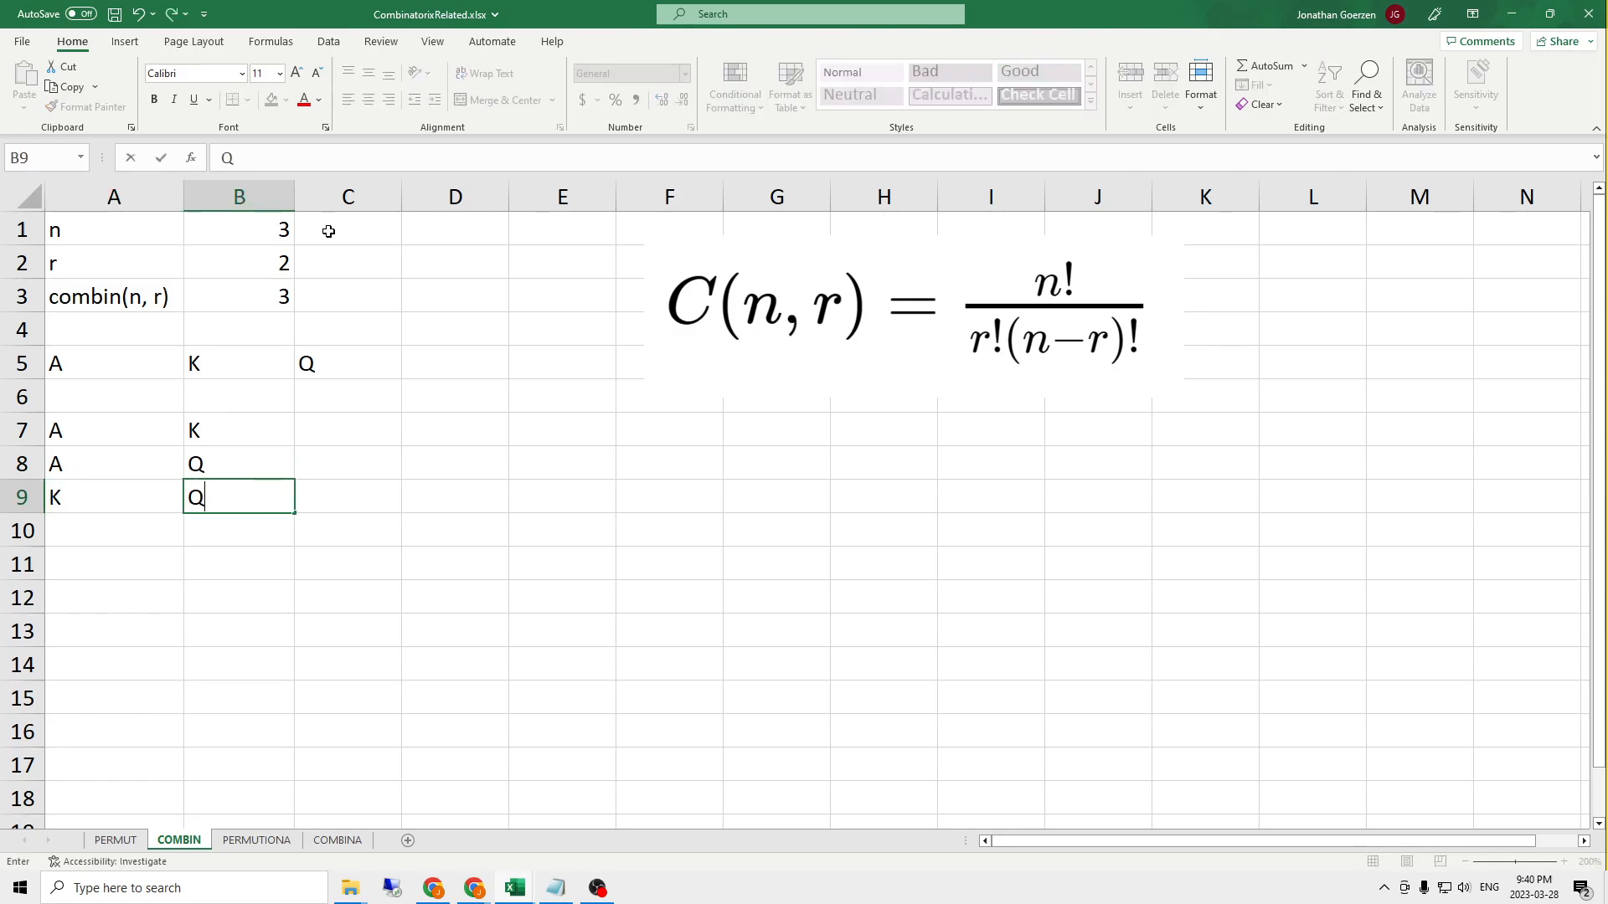
{"action": "key", "text": "Return"}
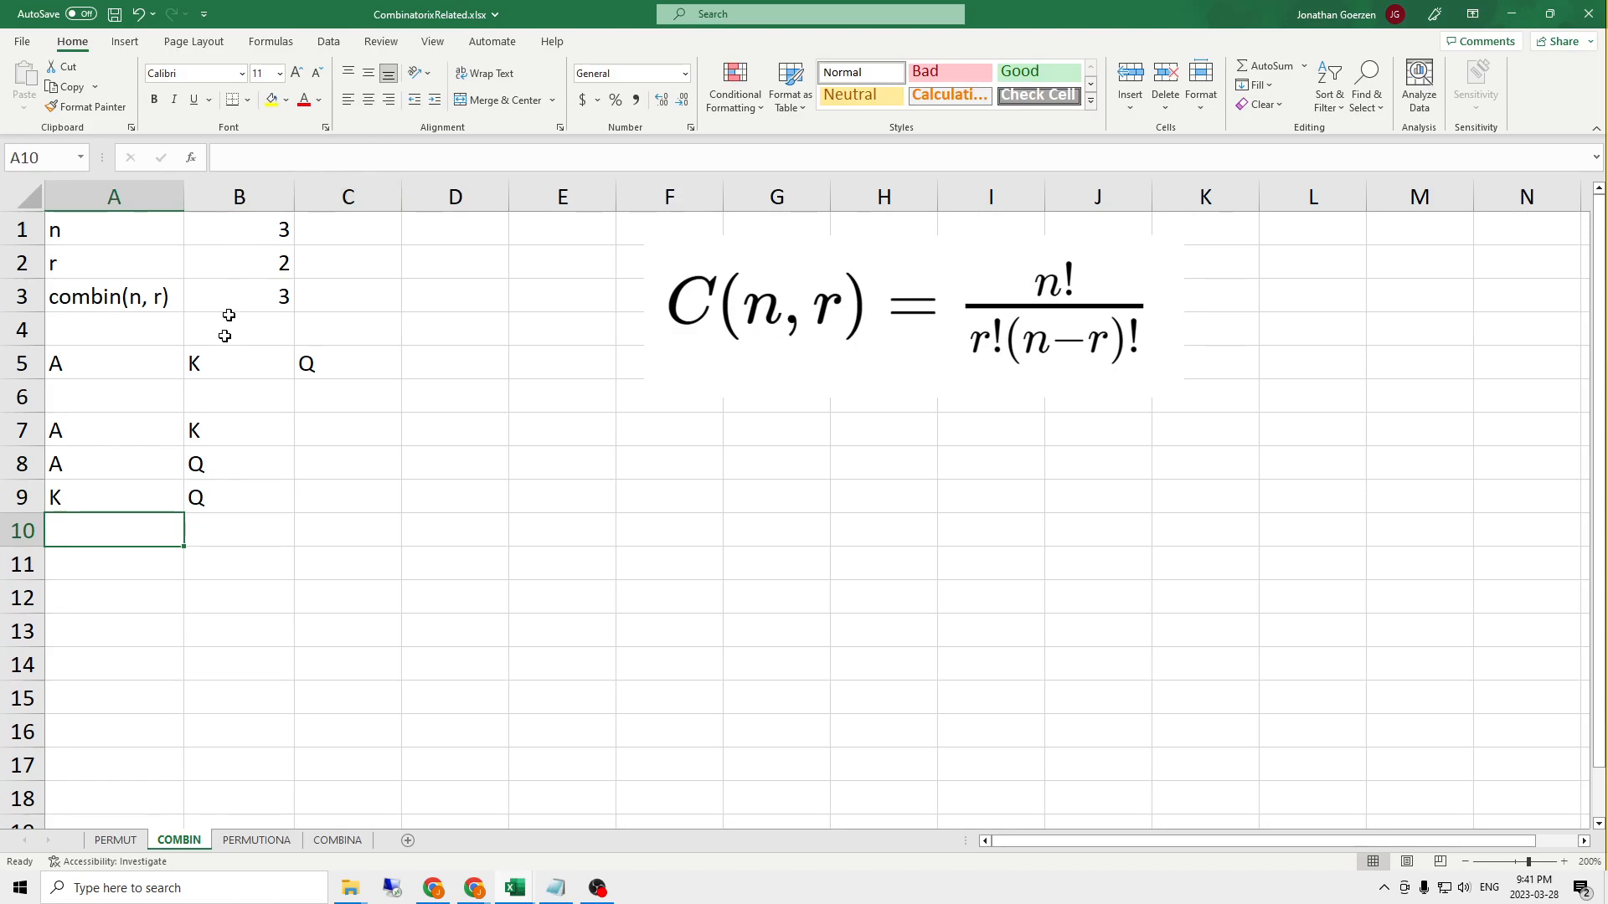
- Examine the listed letter pairs, compare them with the PERMUT sheet's pairs and formula, and return to the COMBIN sheet
{"action": "left_click_drag", "start_coordinate": [129, 427], "coordinate": [219, 431]}
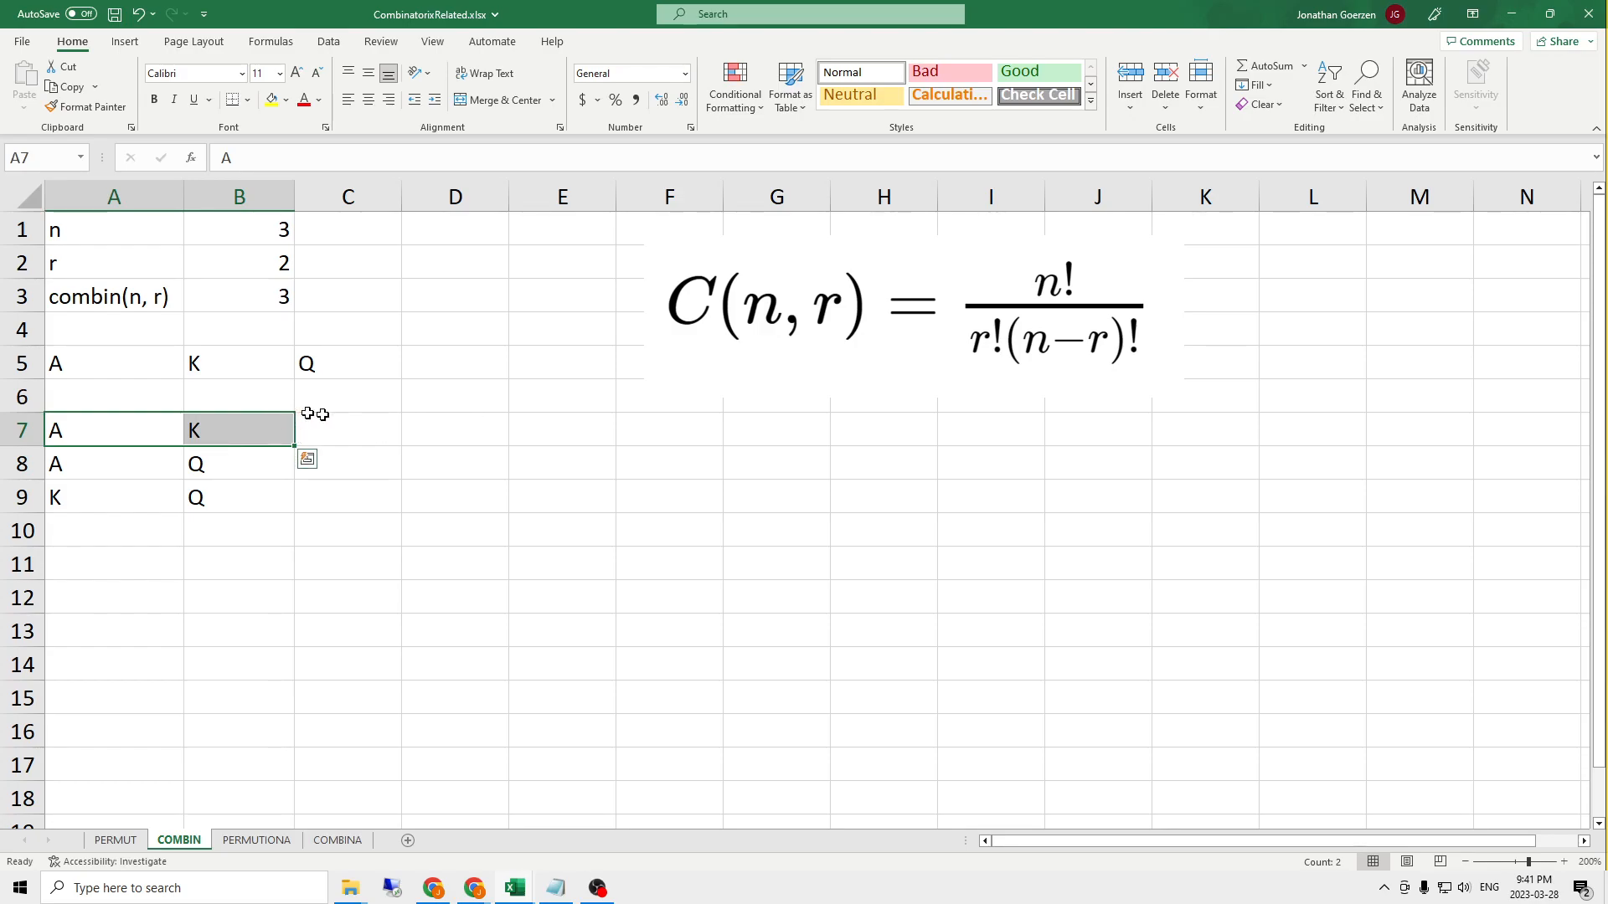
{"action": "left_click", "coordinate": [241, 464]}
{"action": "left_click", "coordinate": [134, 462]}
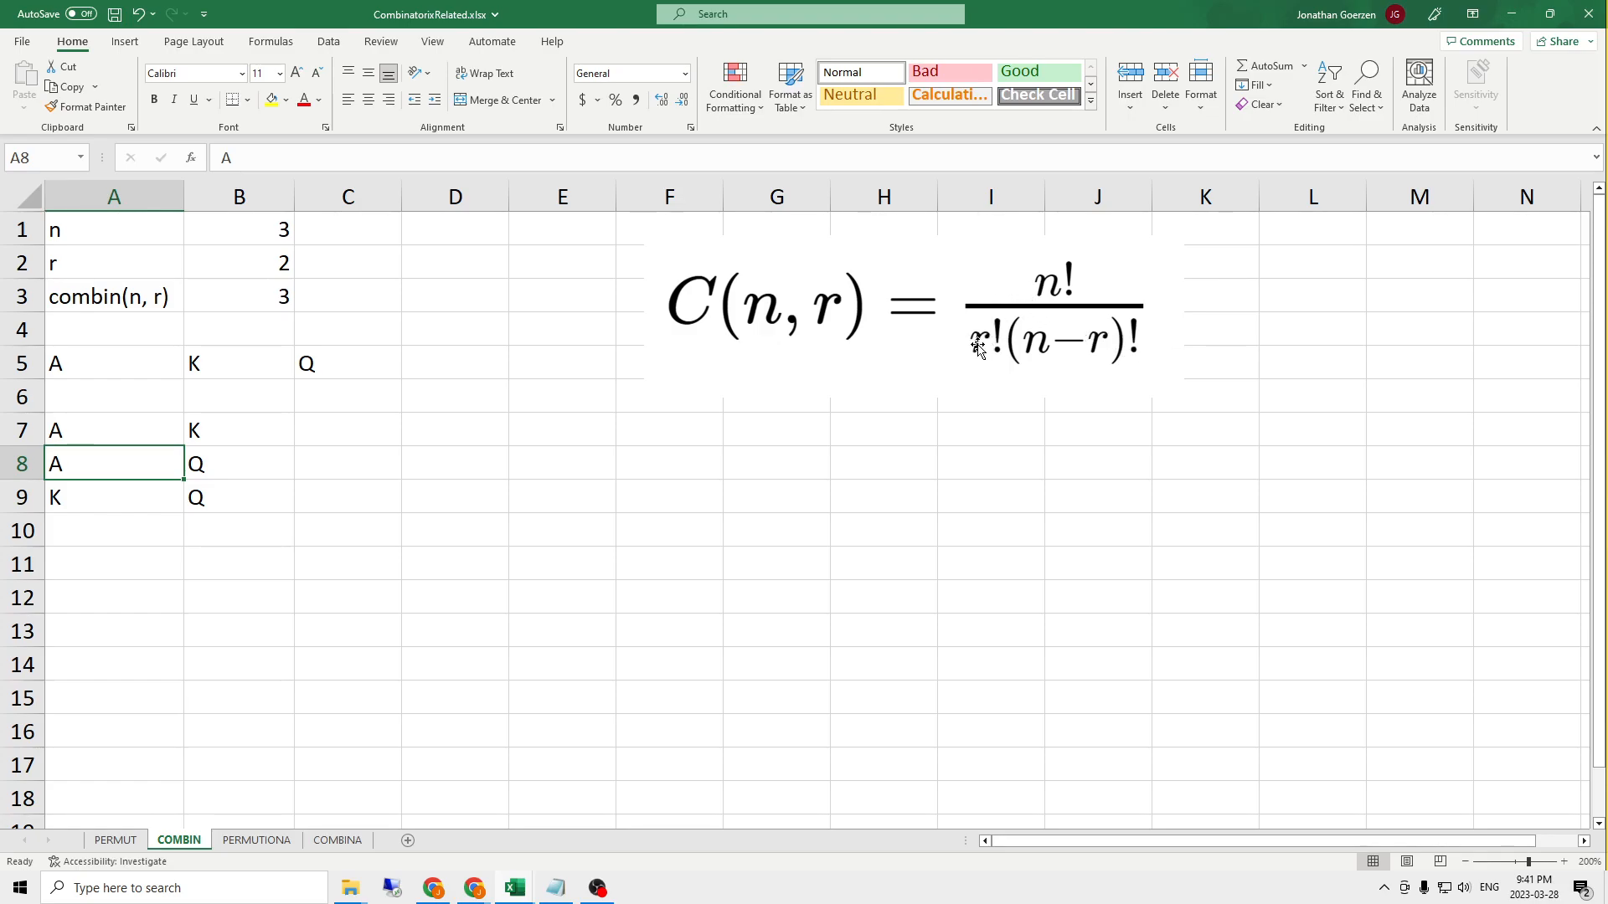
{"action": "left_click", "coordinate": [98, 844]}
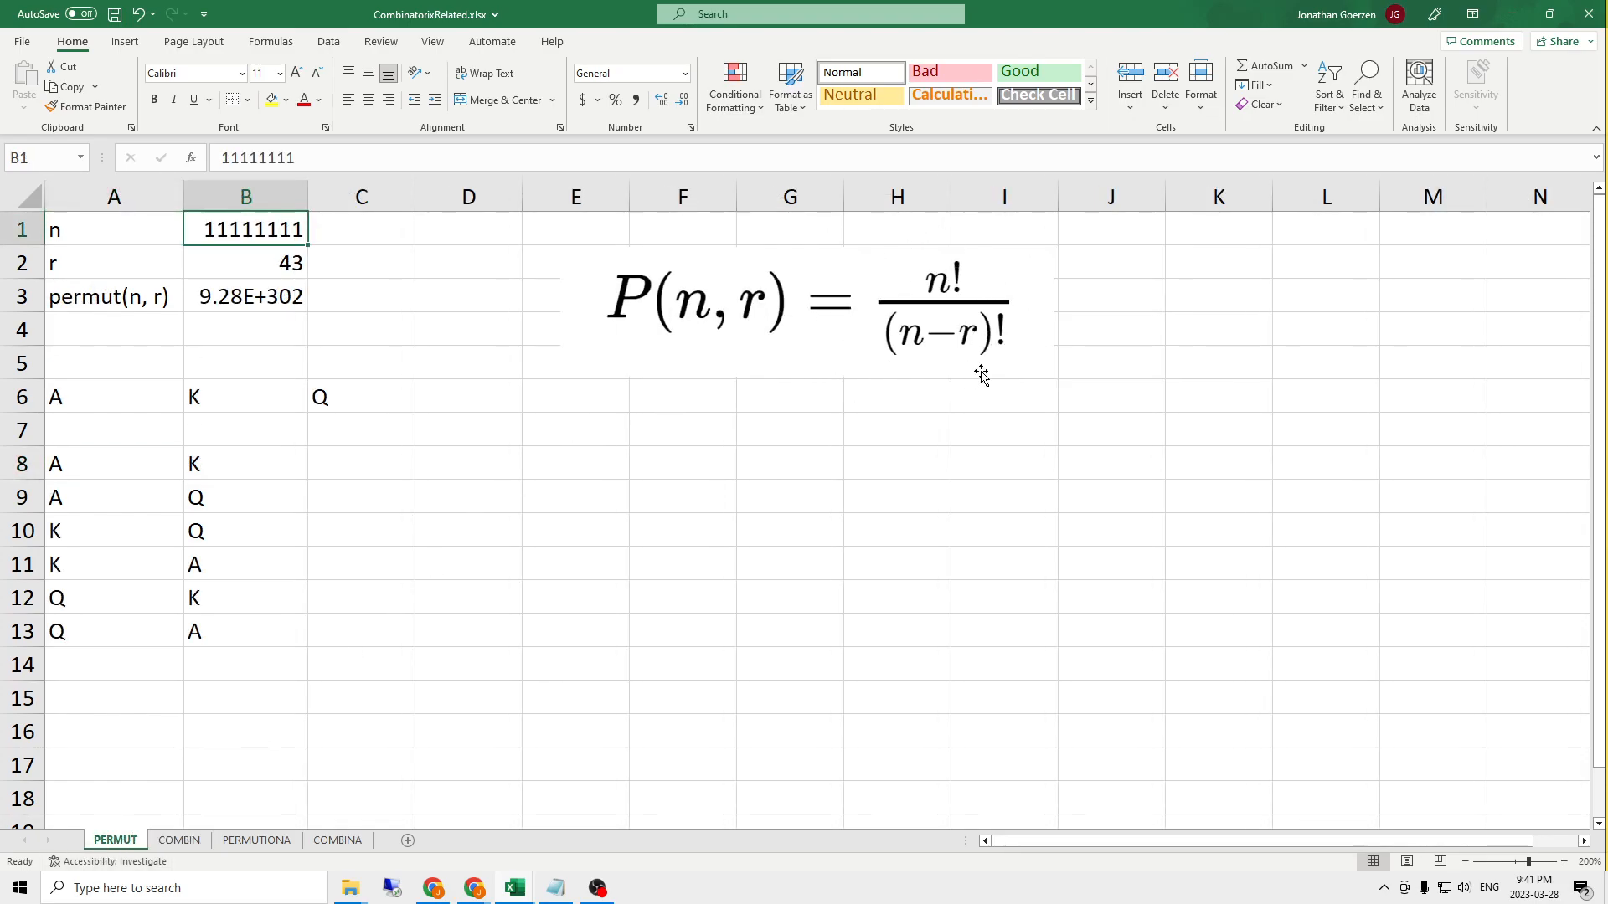
{"action": "left_click", "coordinate": [178, 842]}
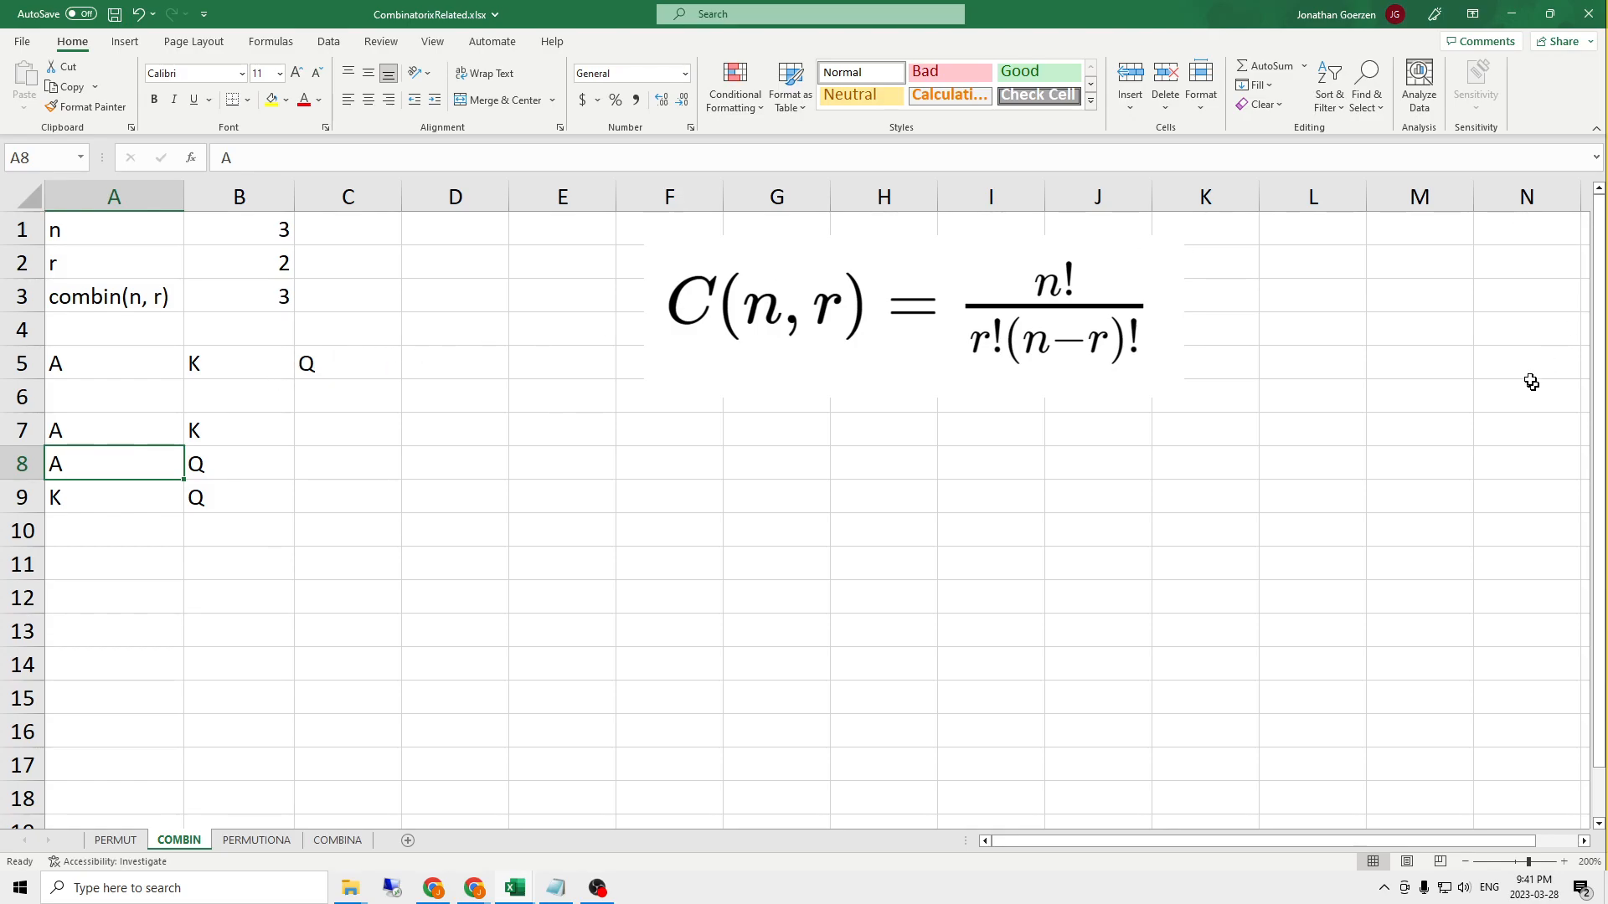
- Set n in B1 to 789789 and r in B2 to 45, and check the COMBIN cell in B3
{"action": "left_click", "coordinate": [233, 223]}
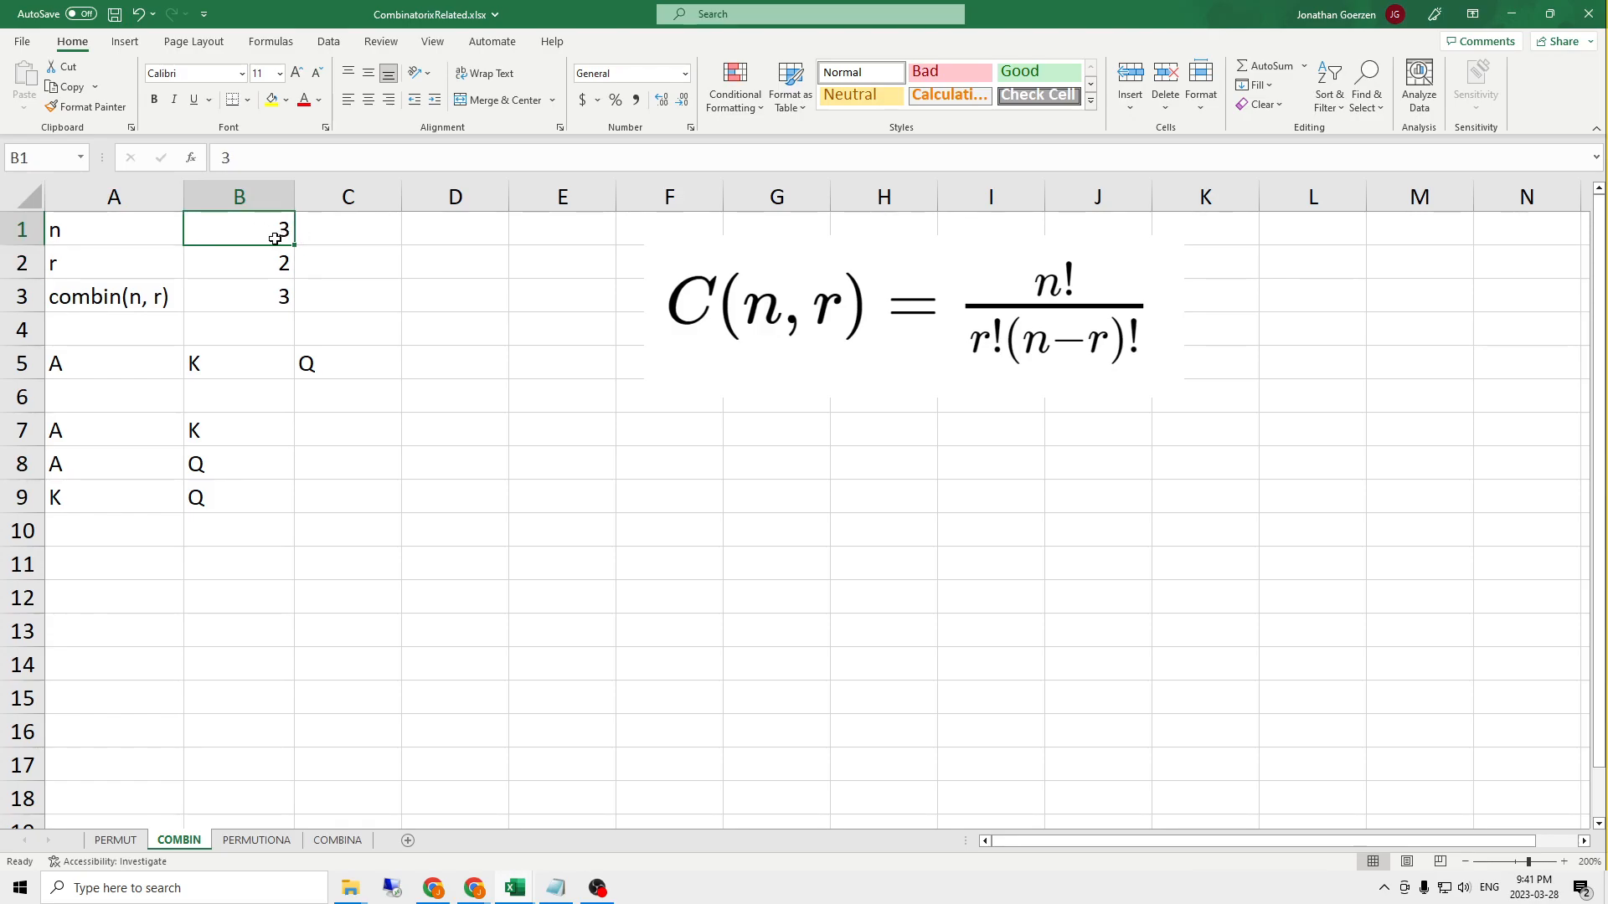
{"action": "type", "text": "789789"}
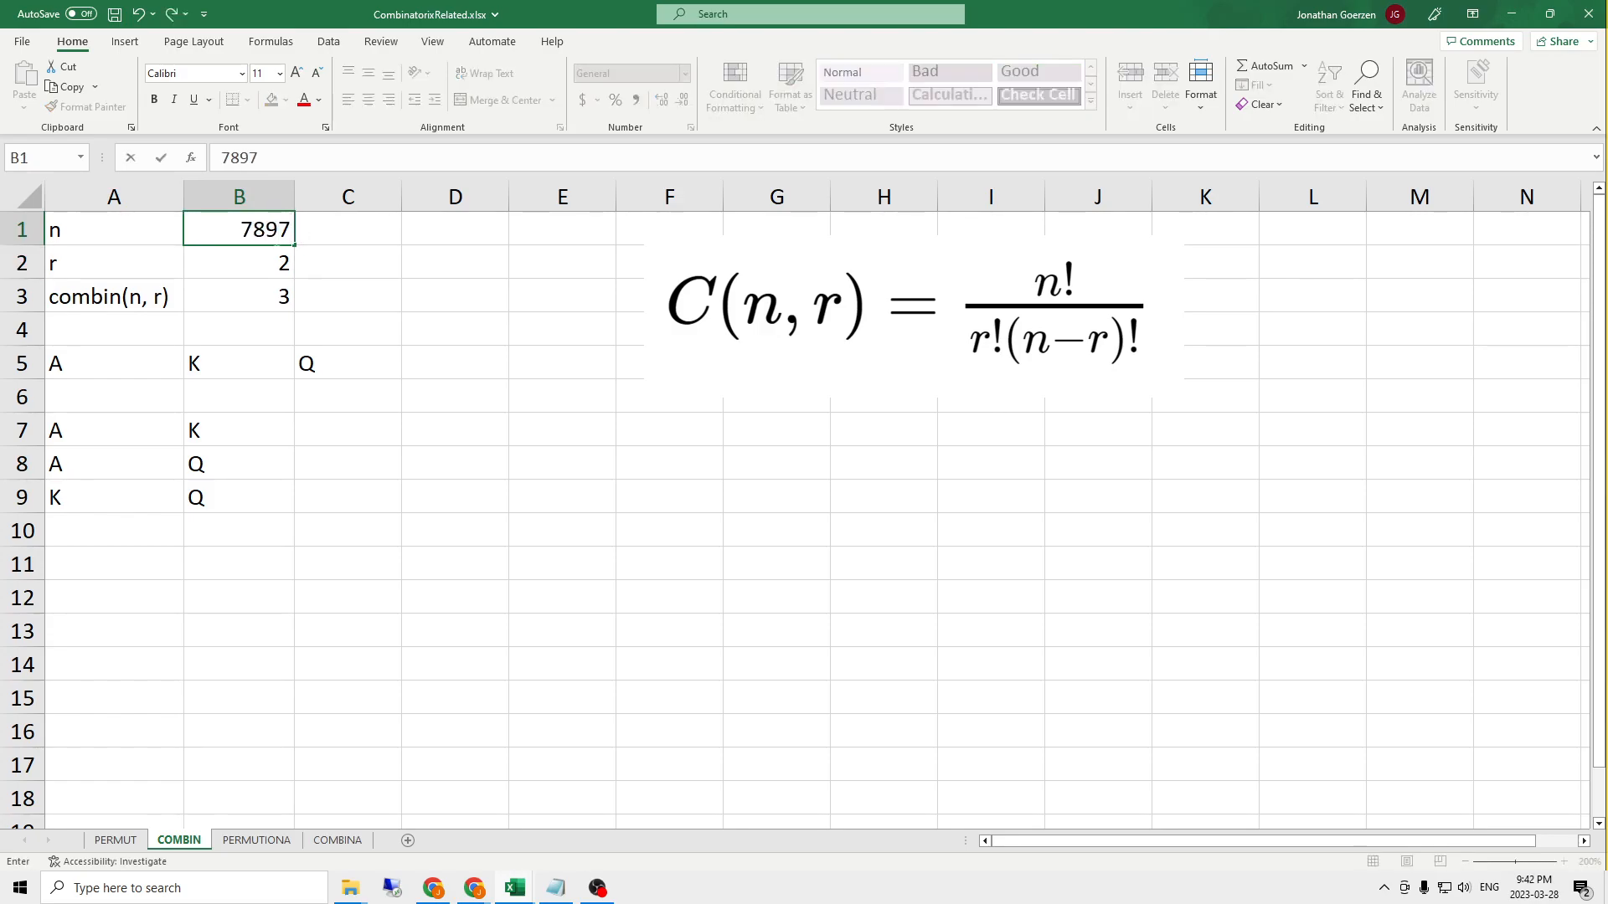
{"action": "key", "text": "Return"}
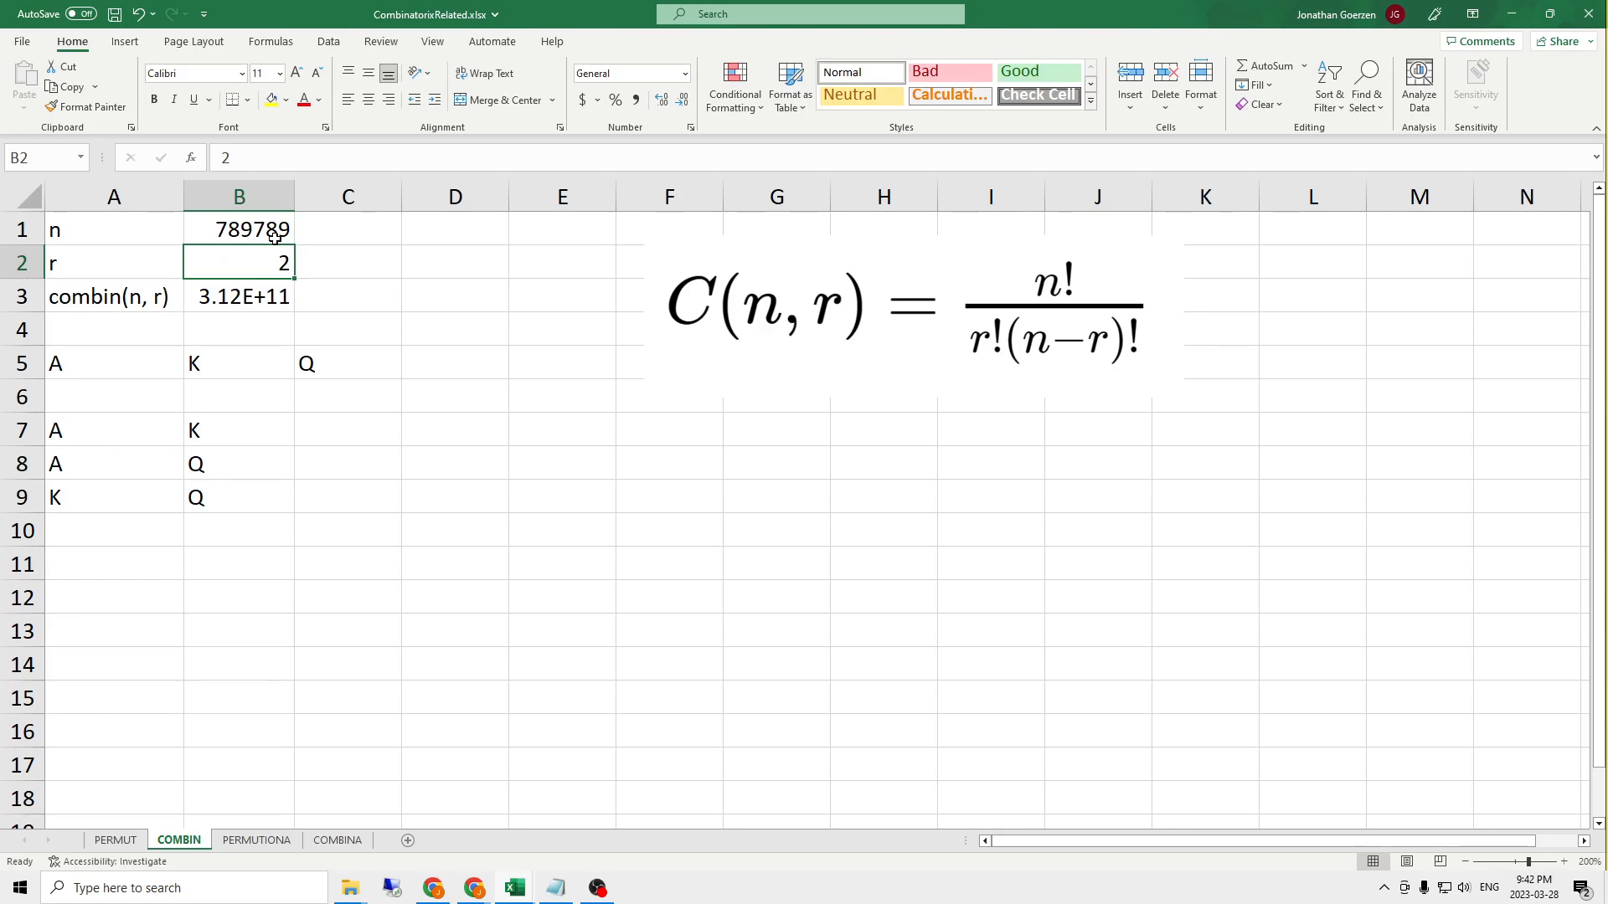
{"action": "type", "text": "45"}
{"action": "key", "text": "Return"}
{"action": "key", "text": "Up"}
{"action": "key", "text": "Up"}
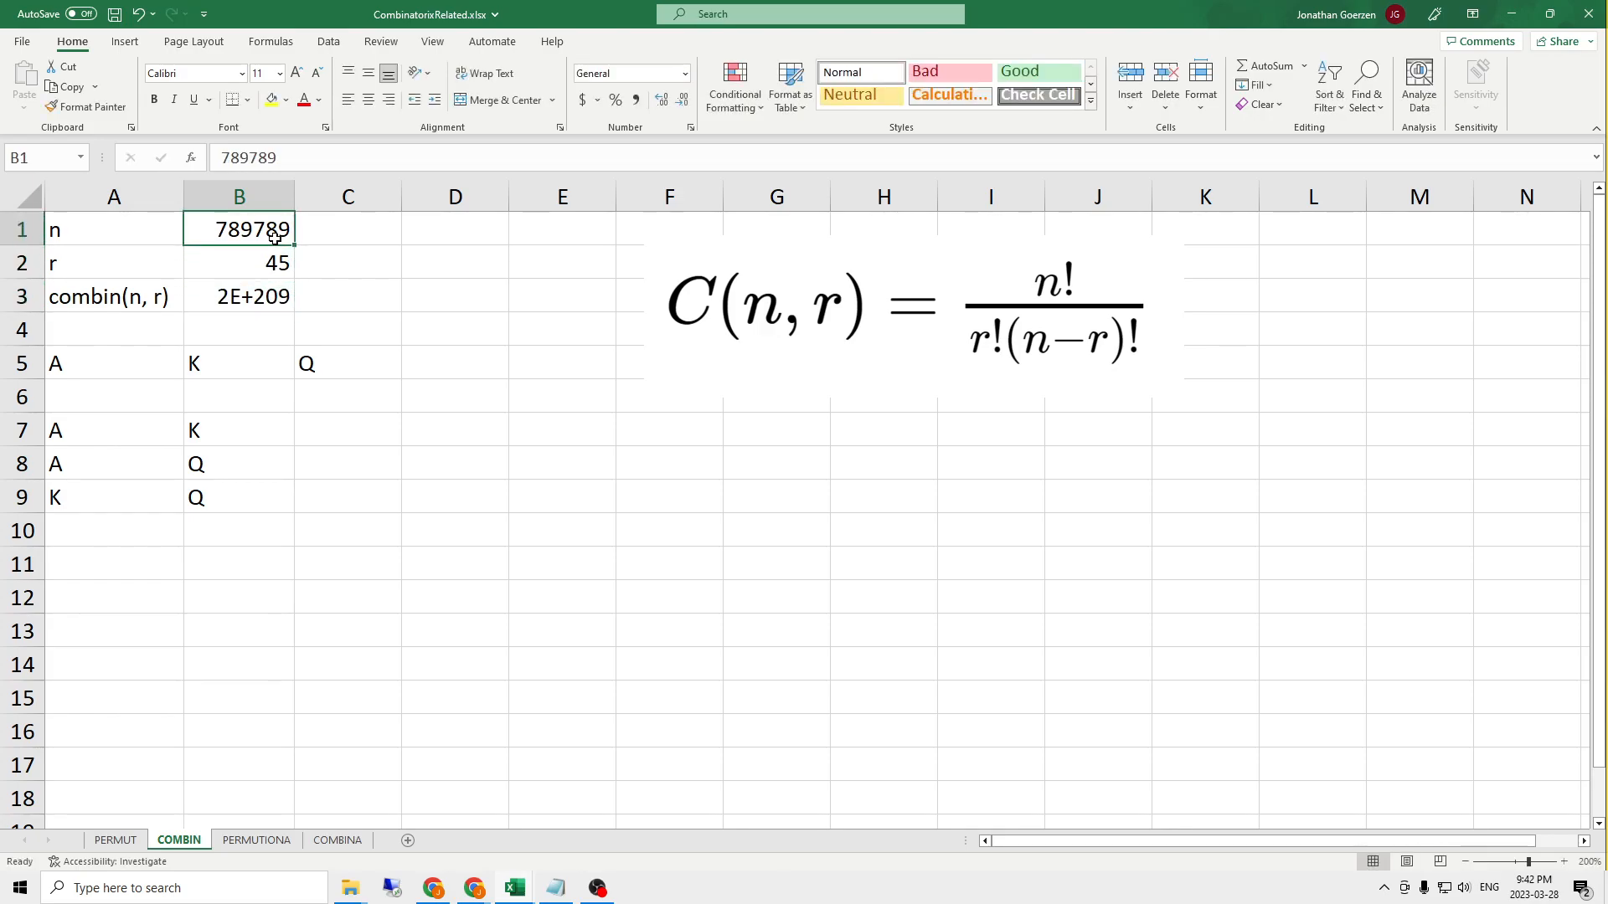
{"action": "key", "text": "Down"}
{"action": "key", "text": "Down"}
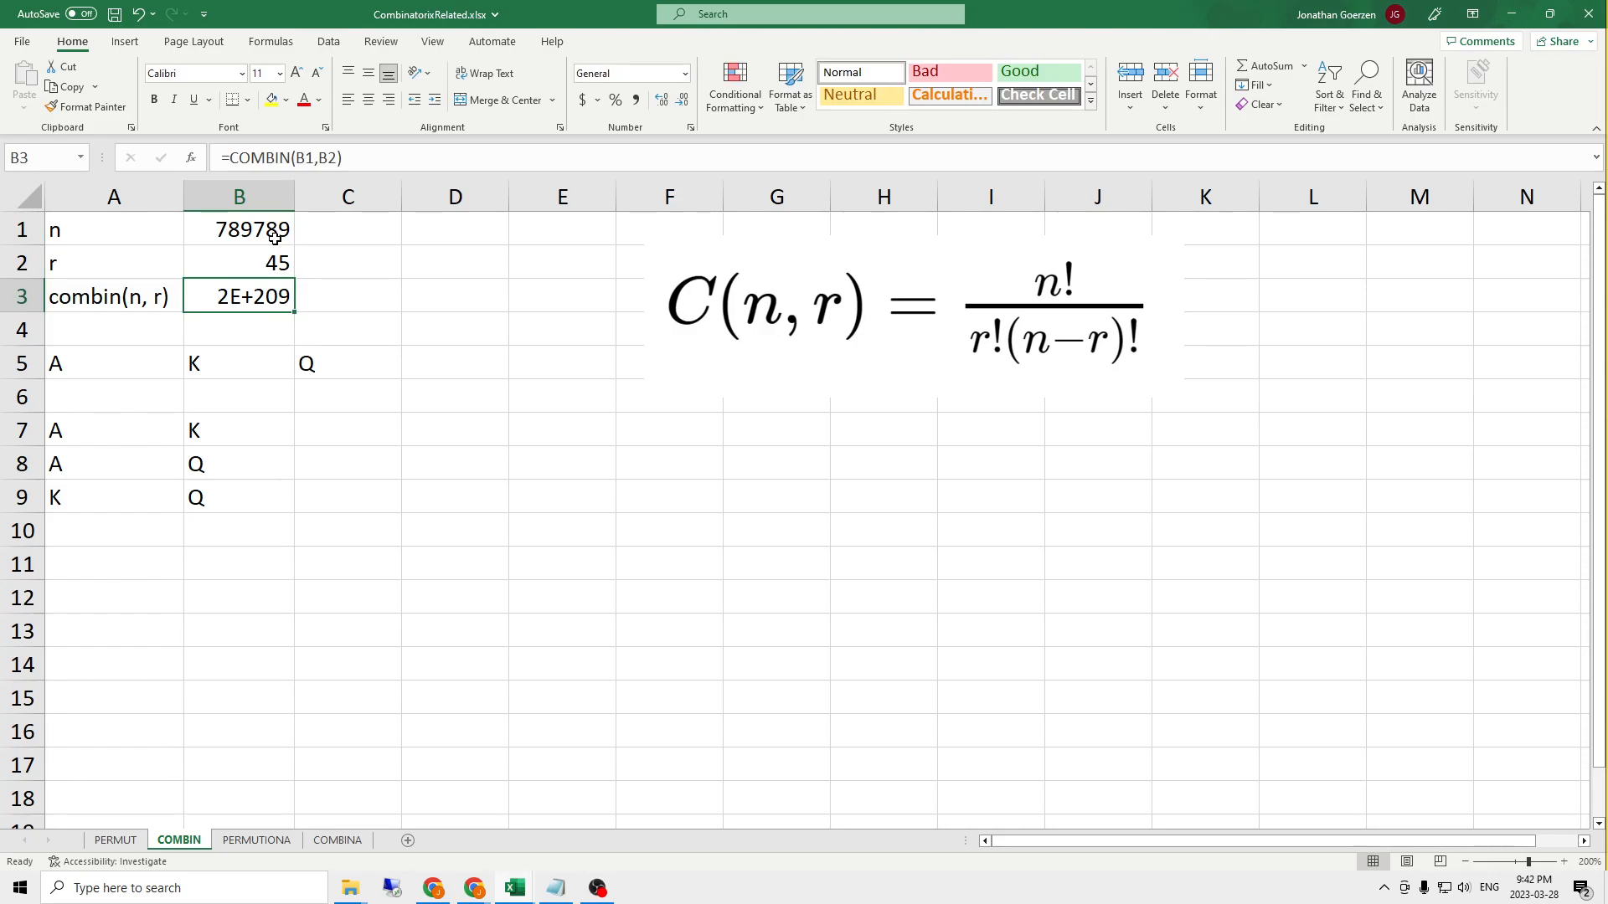
- Increase n in B1 to 7897891 and again to 78978911, checking the COMBIN cell in B3
{"action": "key", "text": "Up"}
{"action": "key", "text": "Up"}
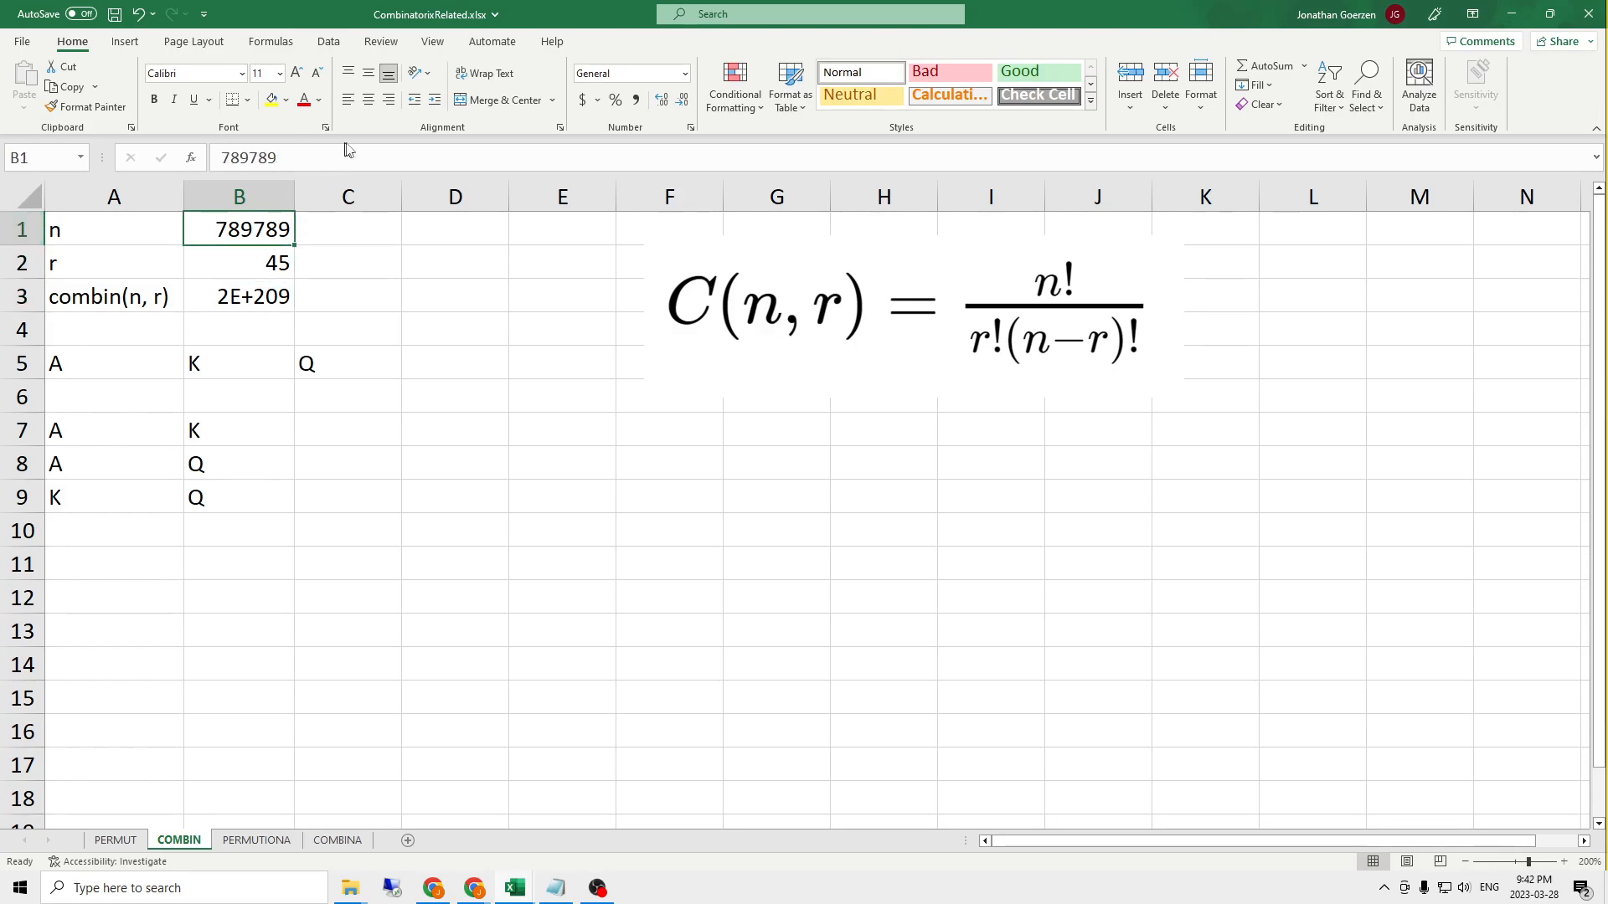
{"action": "key", "text": "F2"}
{"action": "type", "text": "1"}
{"action": "key", "text": "Return"}
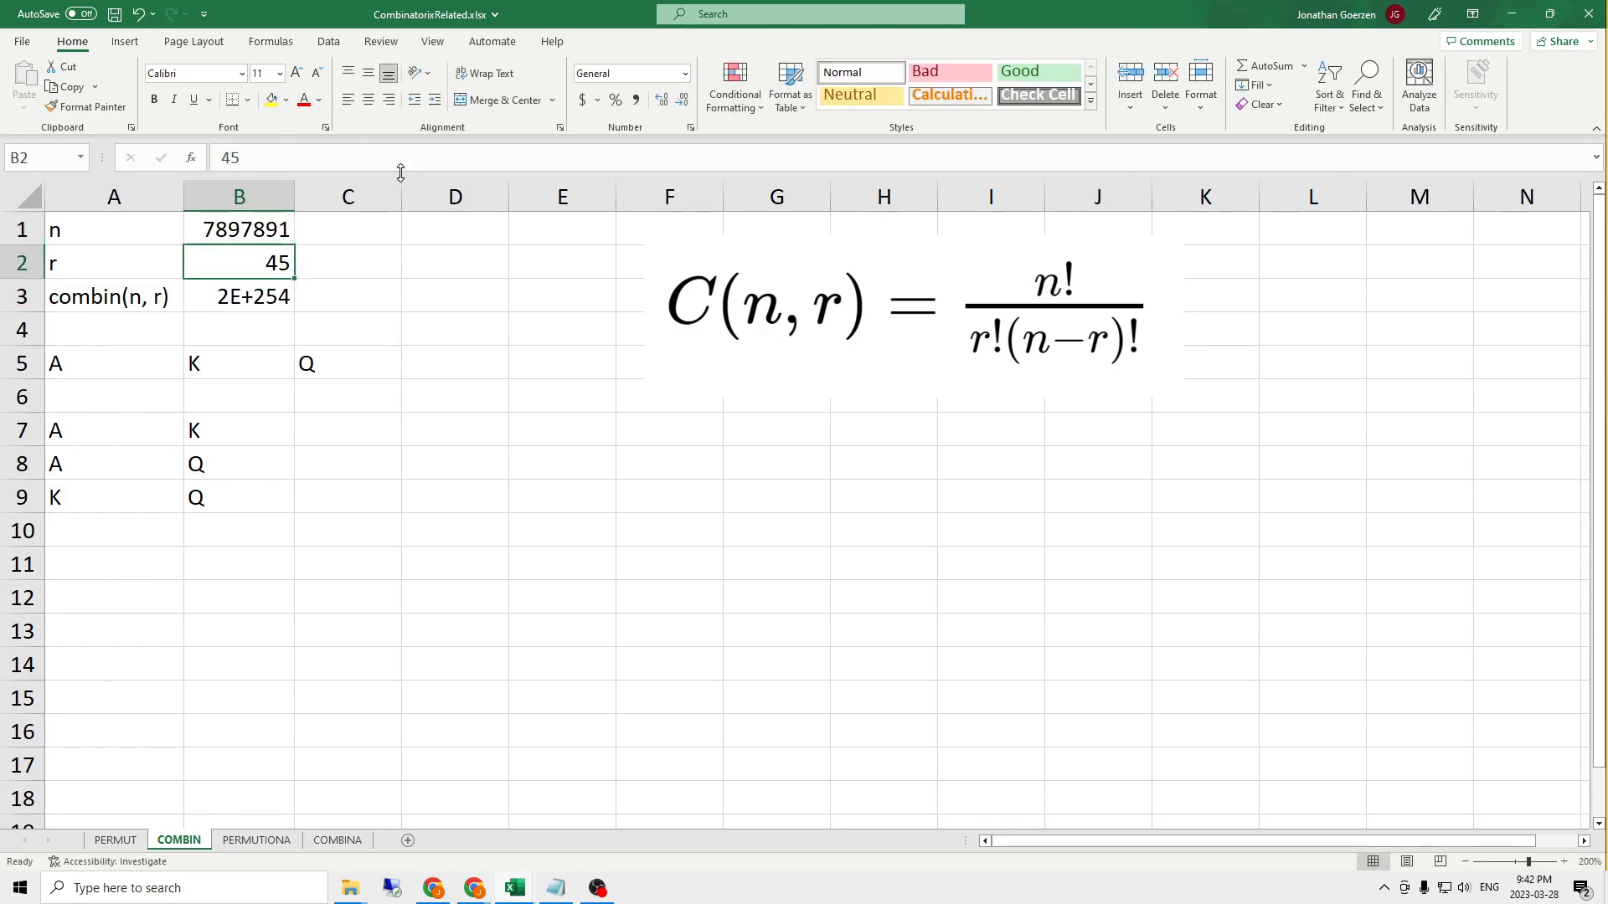
{"action": "key", "text": "Up"}
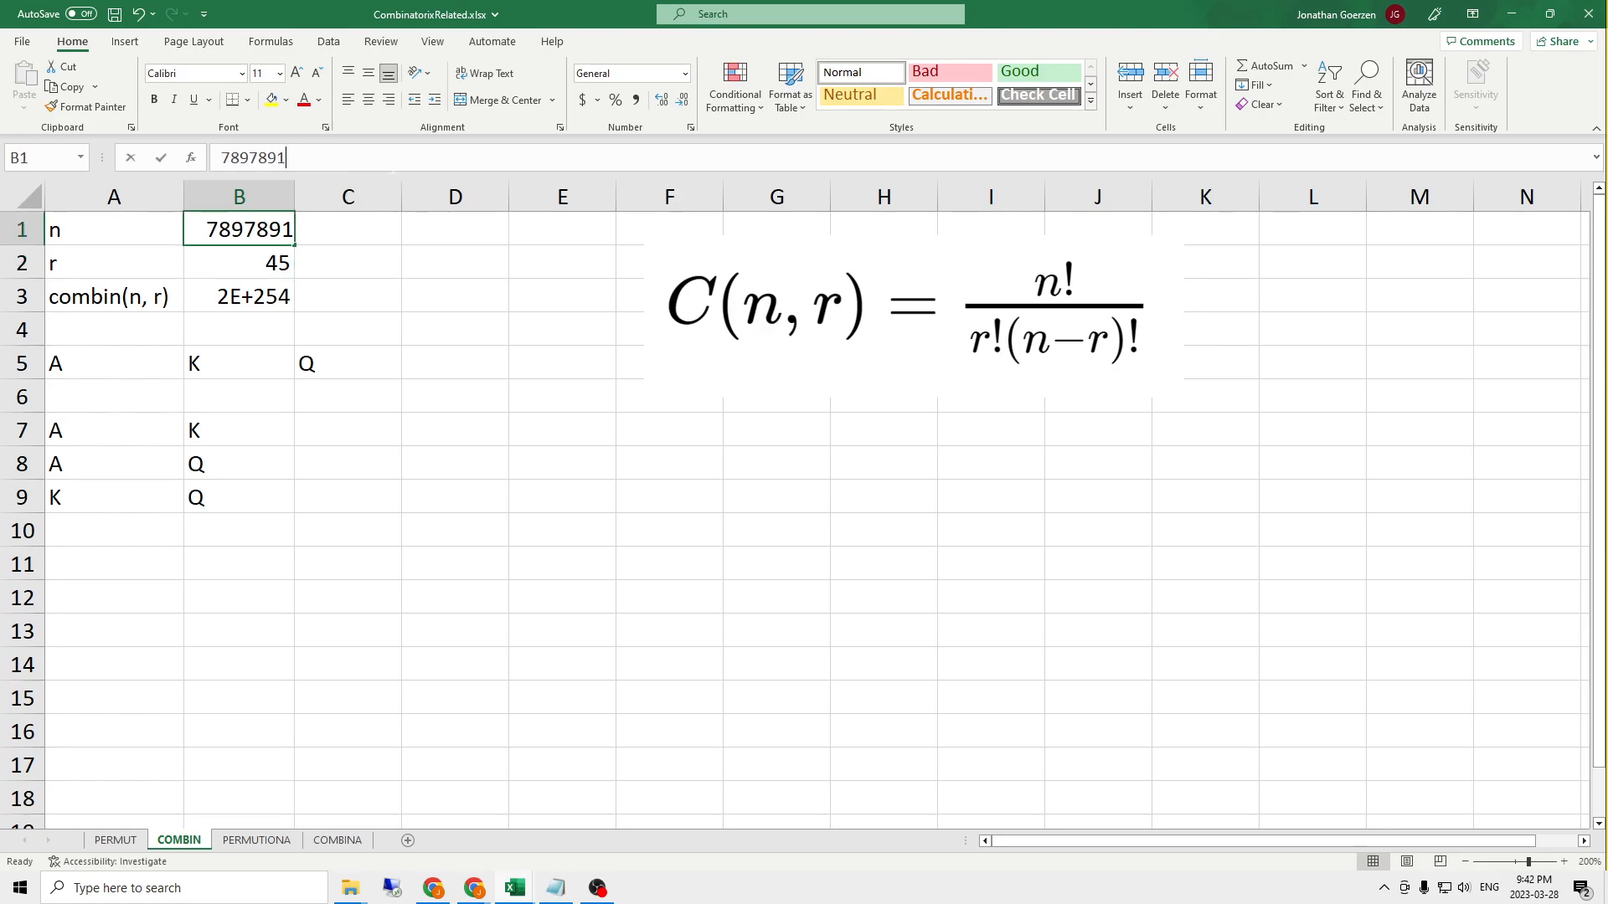
{"action": "left_click", "coordinate": [286, 158]}
{"action": "type", "text": "1"}
{"action": "key", "text": "Return"}
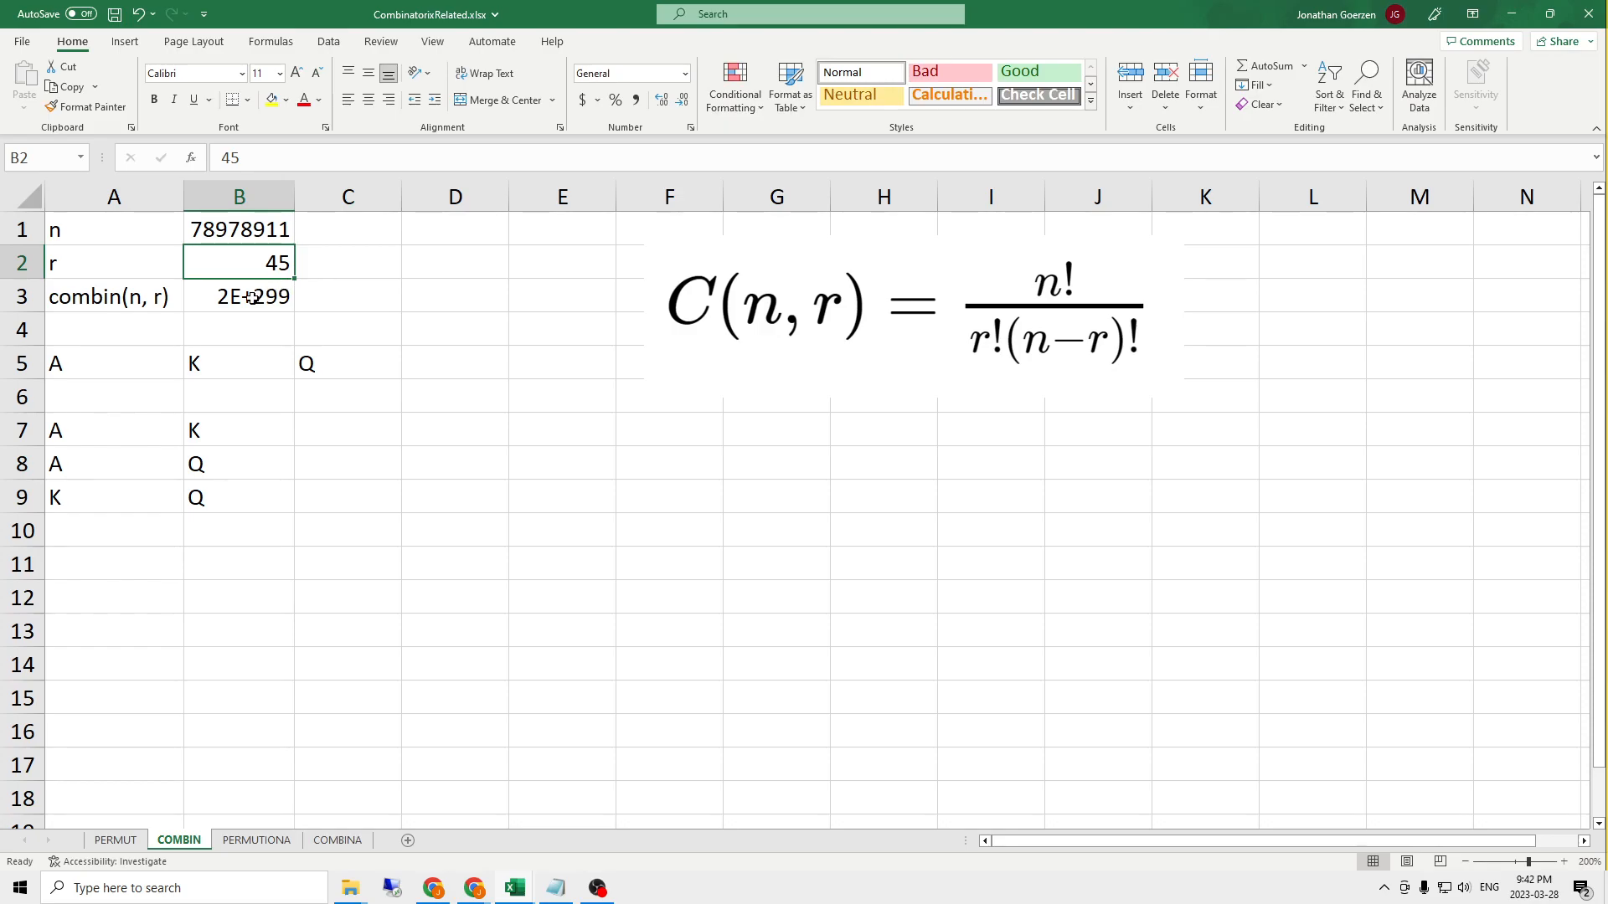
{"action": "left_click", "coordinate": [251, 297]}
- Set r in B2 to 46 to test the COMBIN formula with a larger selection size
{"action": "left_click", "coordinate": [243, 263]}
{"action": "type", "text": "46"}
{"action": "key", "text": "Return"}
- Try 47 as r in B2 to test the COMBIN formula's limit, and return r to 46
{"action": "key", "text": "Up"}
{"action": "type", "text": "47"}
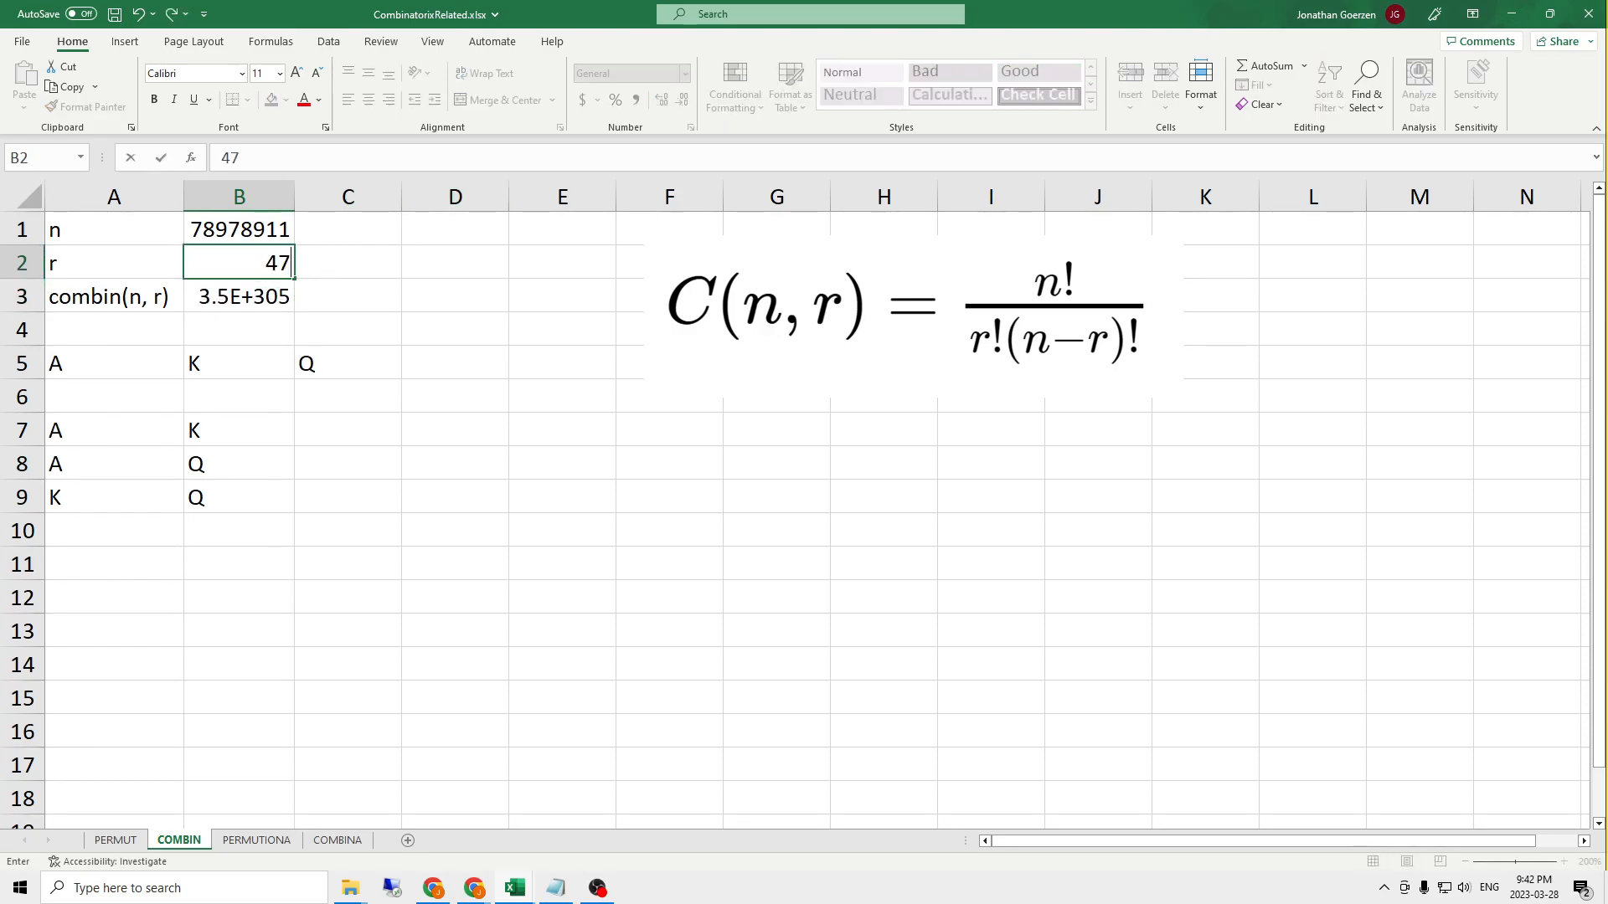
{"action": "key", "text": "Return"}
{"action": "key", "text": "Up"}
{"action": "type", "text": "46"}
{"action": "key", "text": "Return"}
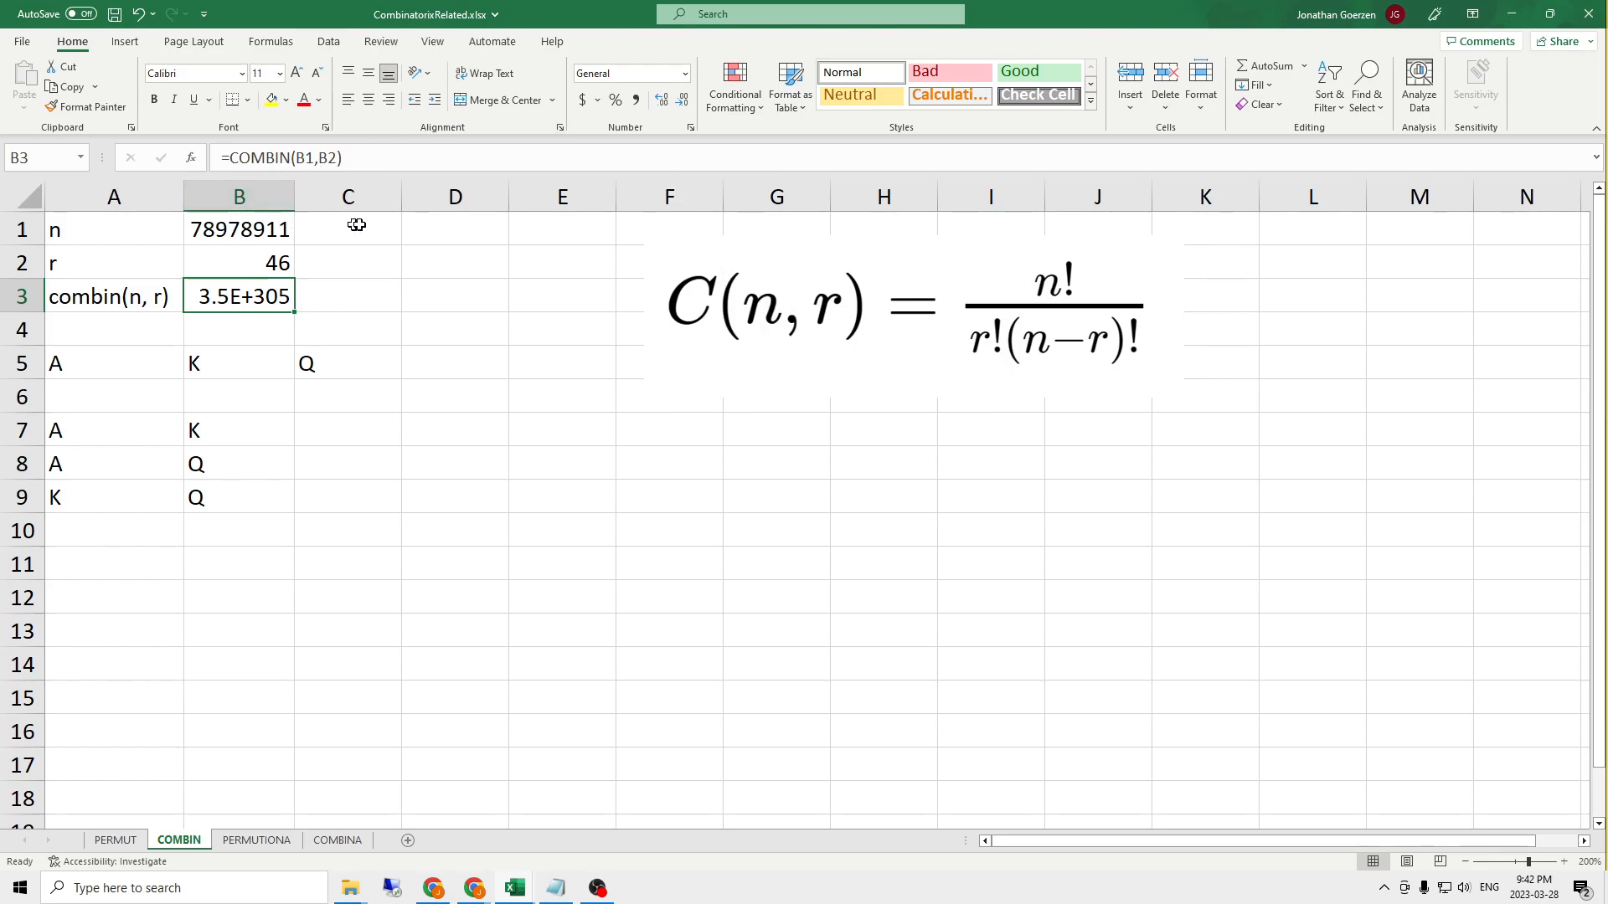
{"action": "left_click", "coordinate": [409, 224]}
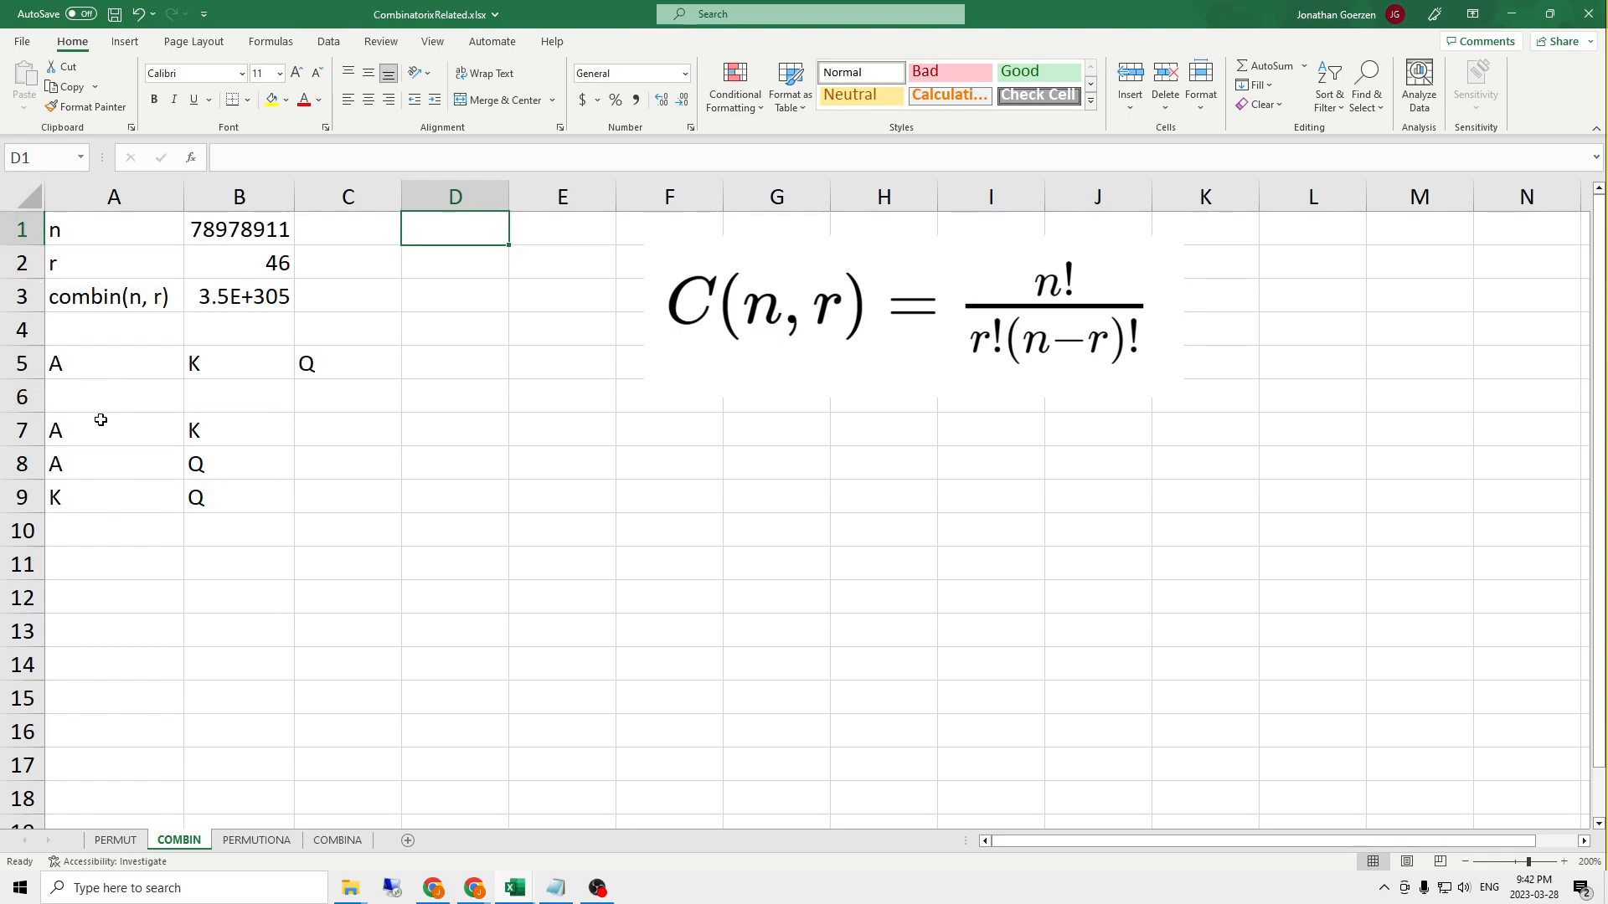
- Try A in B7 to illustrate a pair with a repeated letter, and restore K in B7
{"action": "left_click", "coordinate": [134, 431]}
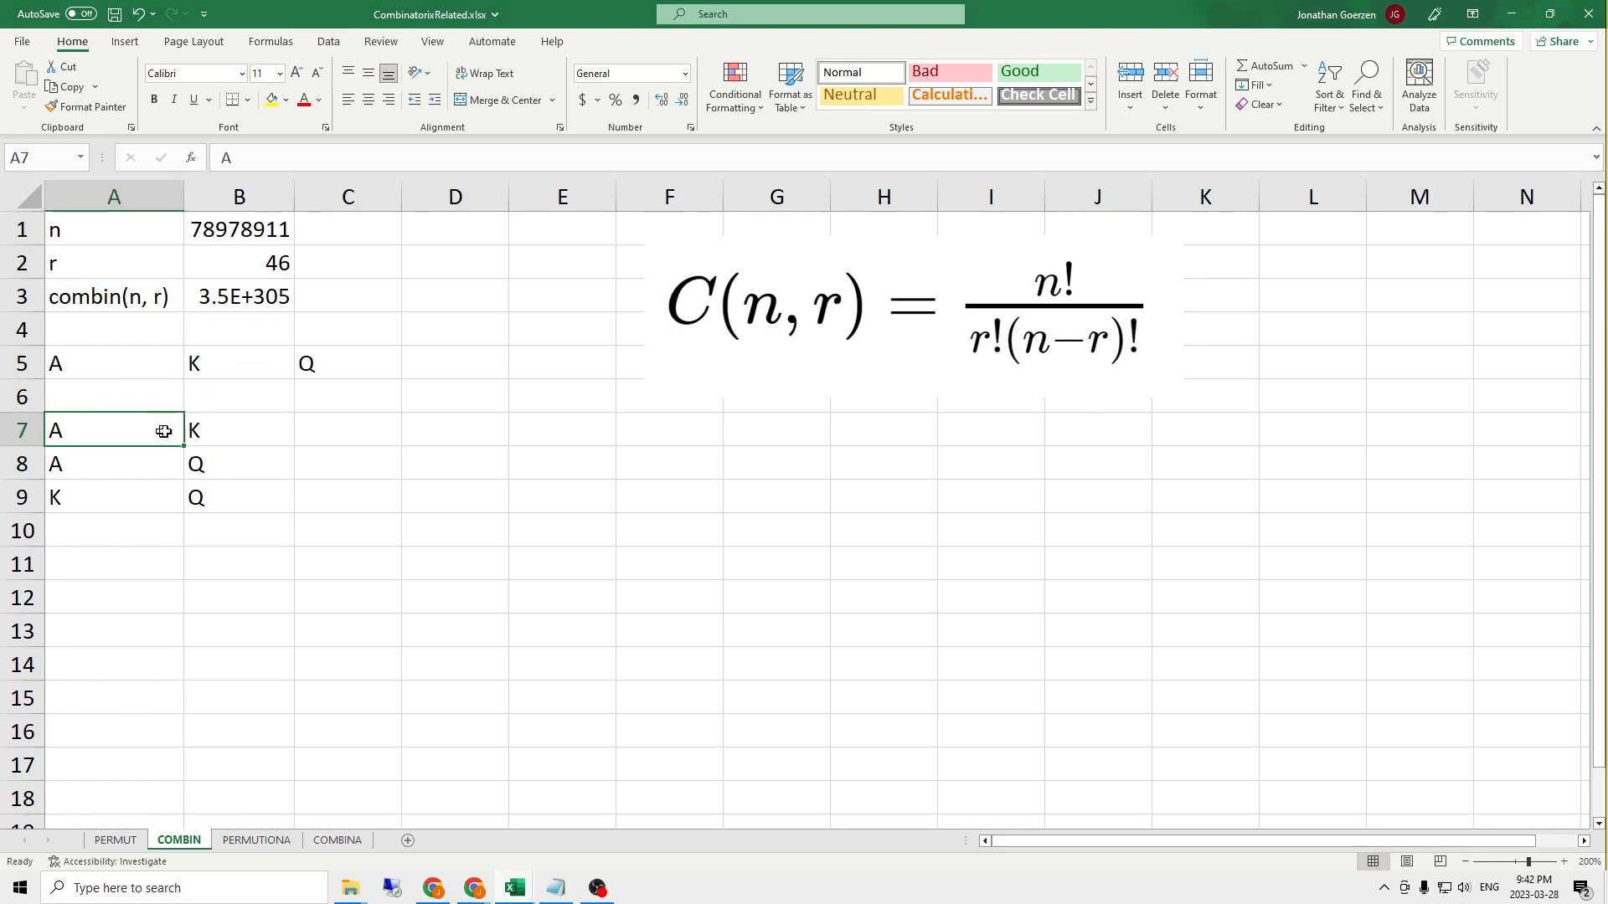
{"action": "left_click", "coordinate": [229, 418]}
{"action": "type", "text": "A"}
{"action": "key", "text": "Return"}
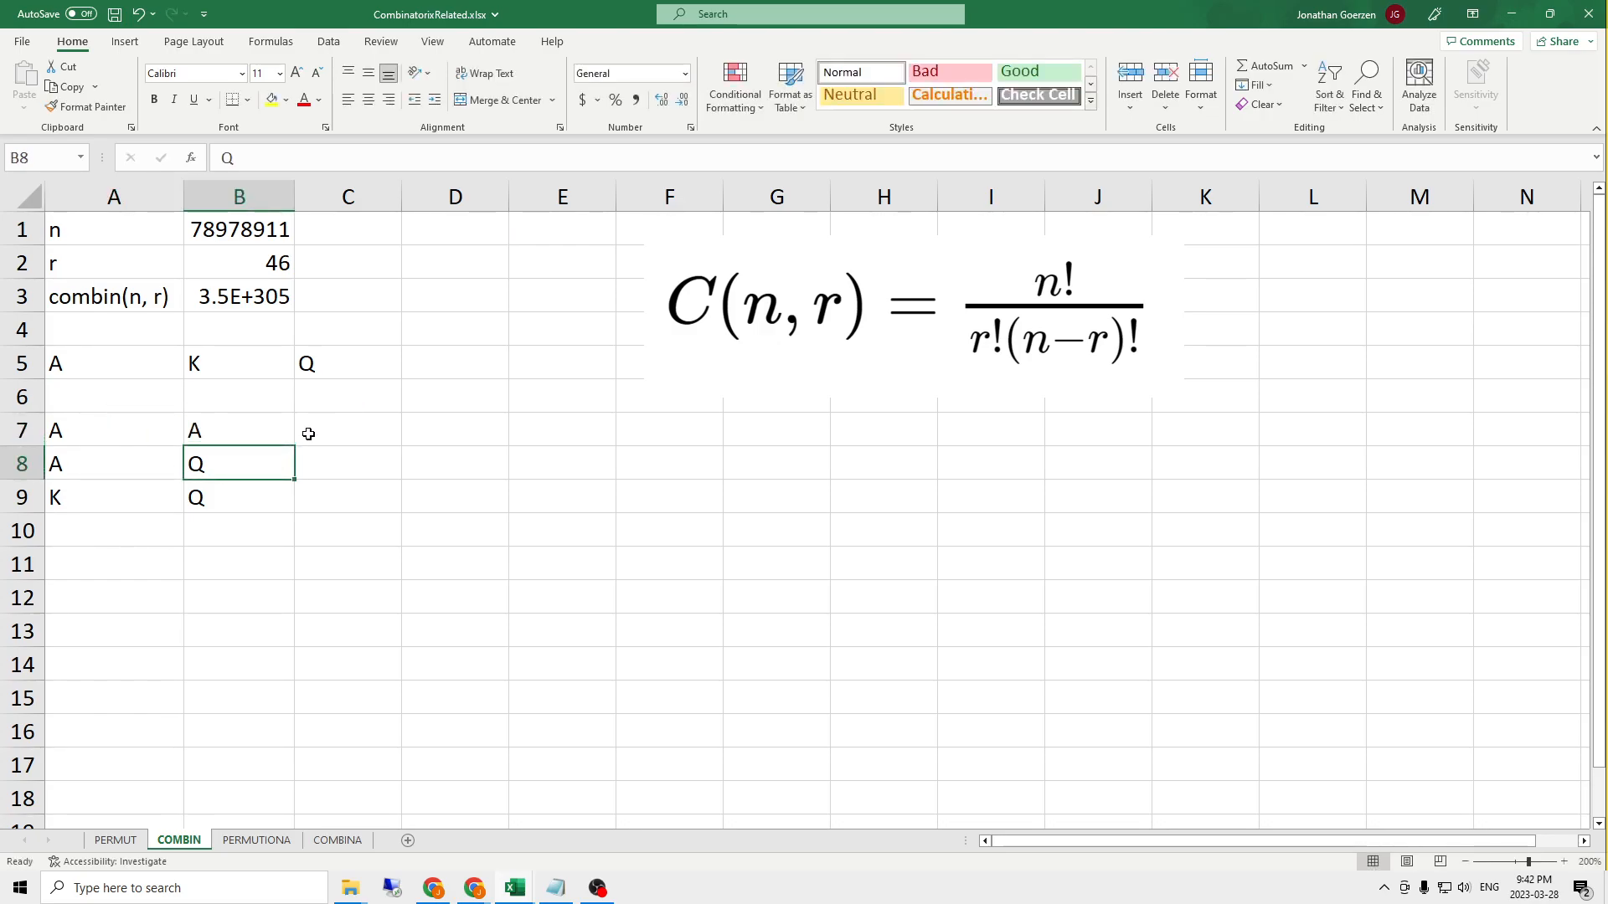
{"action": "left_click", "coordinate": [237, 427]}
{"action": "type", "text": "K"}
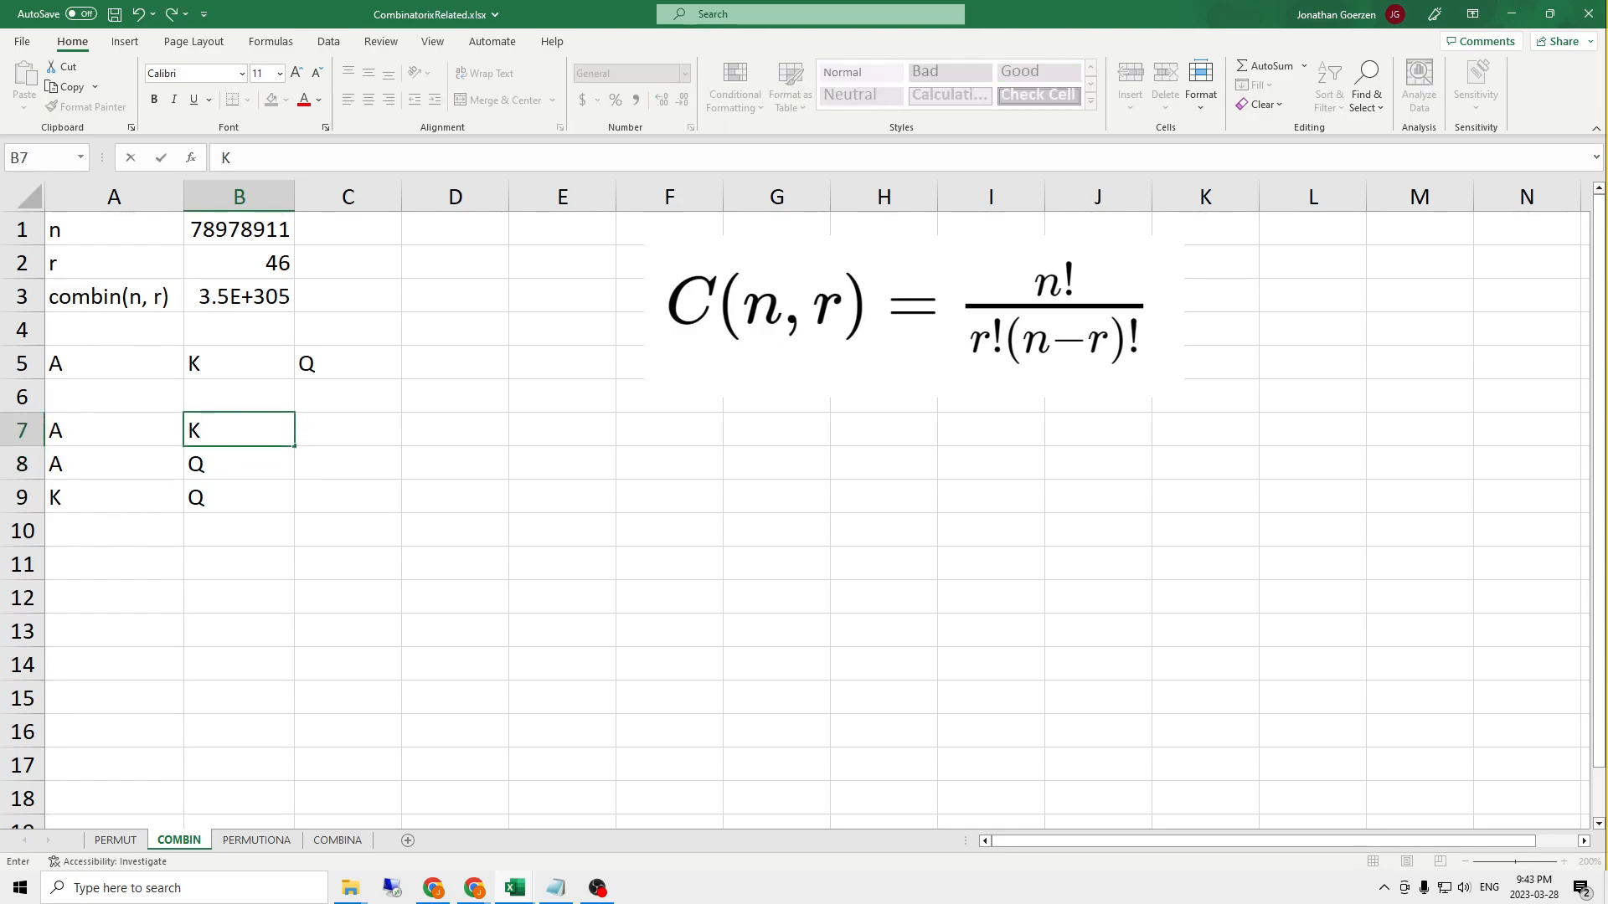
{"action": "key", "text": "Return"}
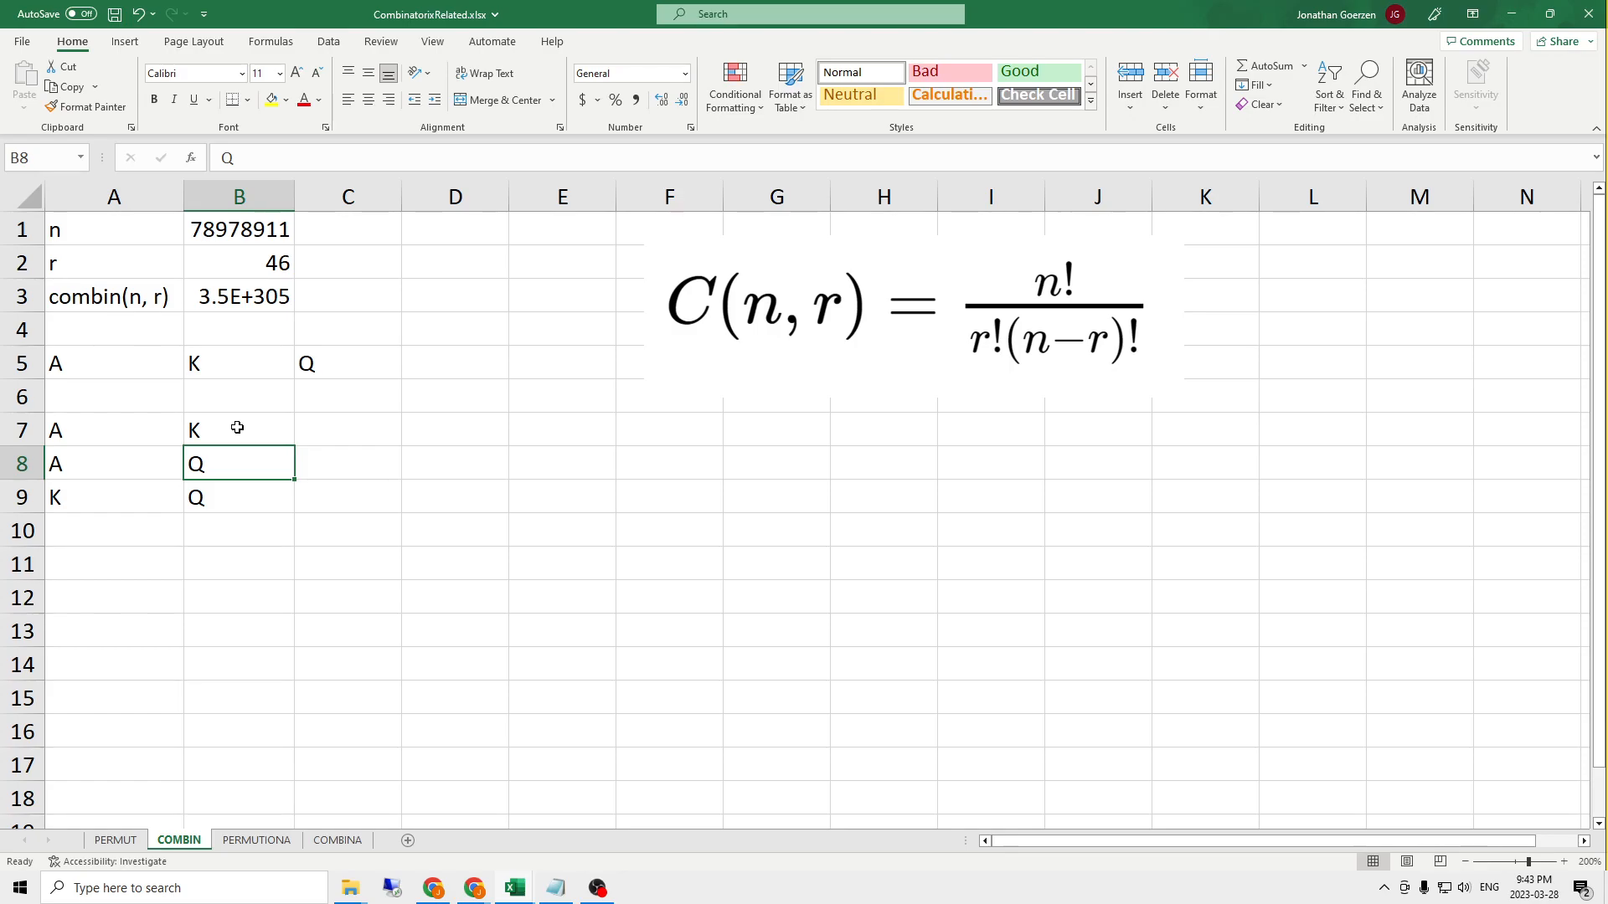